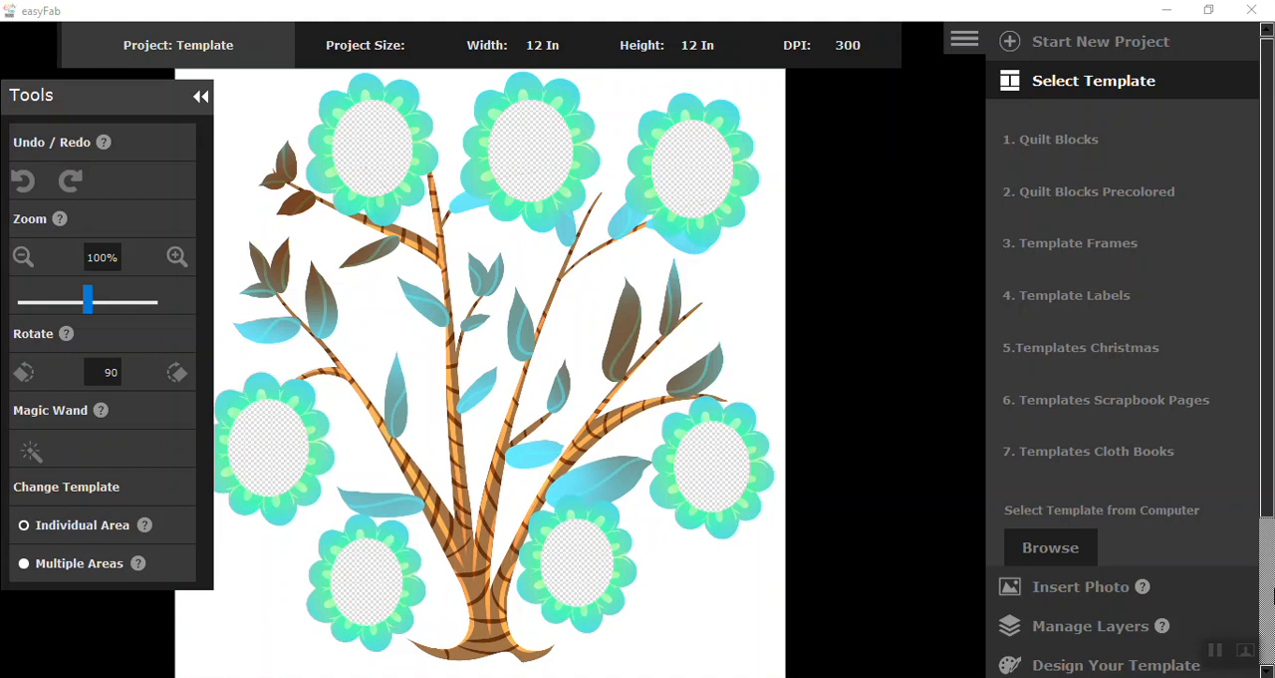
Step: Start a new Template project from the frame_5 image and clear the white background around the frame with the Magic Wand
{"action": "left_click", "coordinate": [1011, 44]}
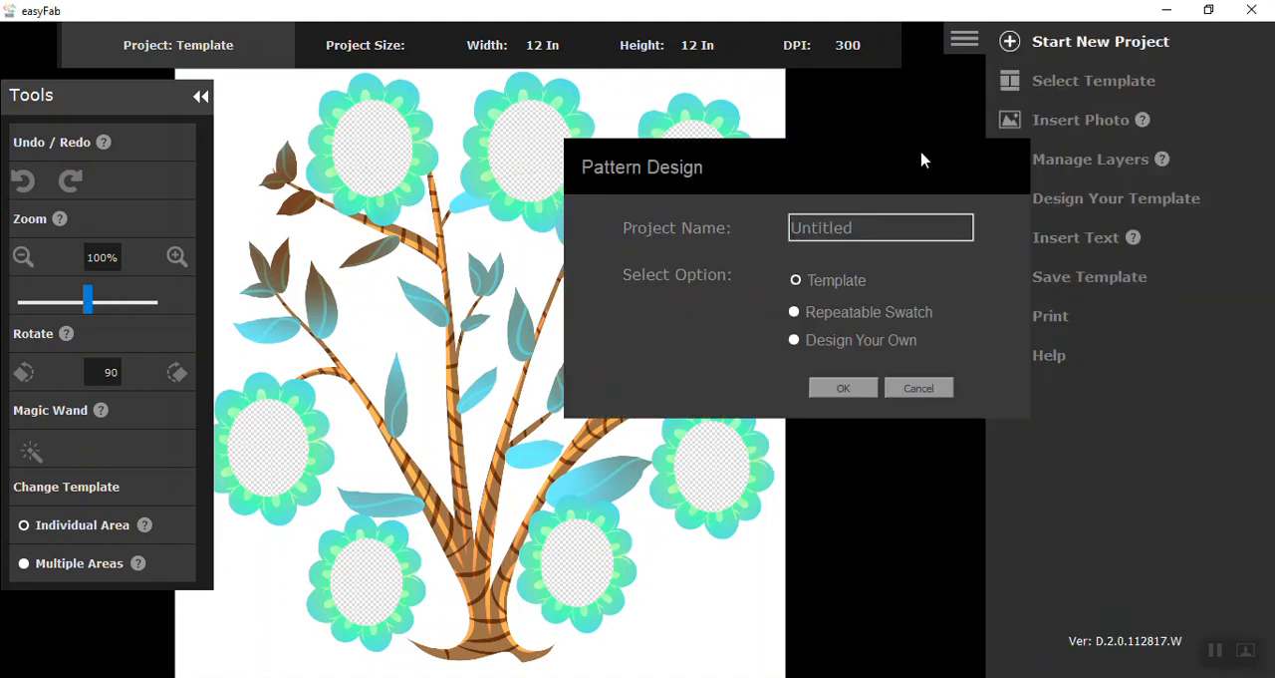
{"action": "left_click", "coordinate": [842, 392]}
{"action": "left_click", "coordinate": [1048, 548]}
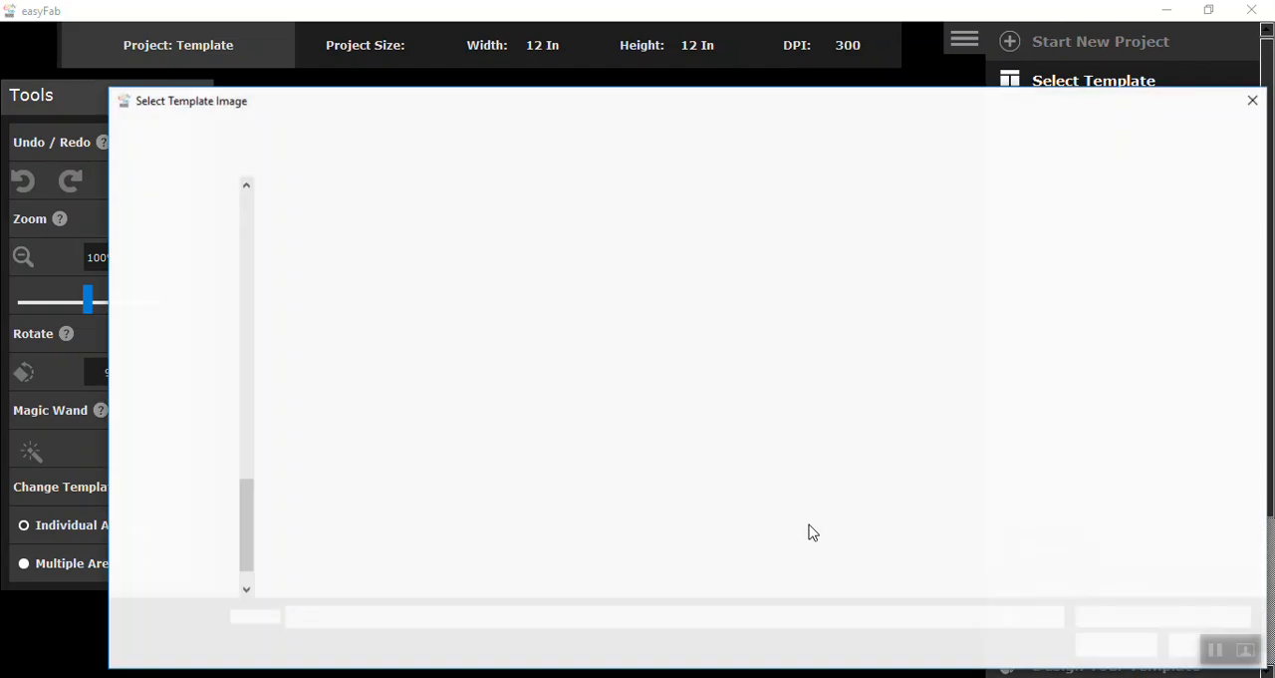
{"action": "left_click", "coordinate": [324, 229]}
{"action": "left_click", "coordinate": [1117, 645]}
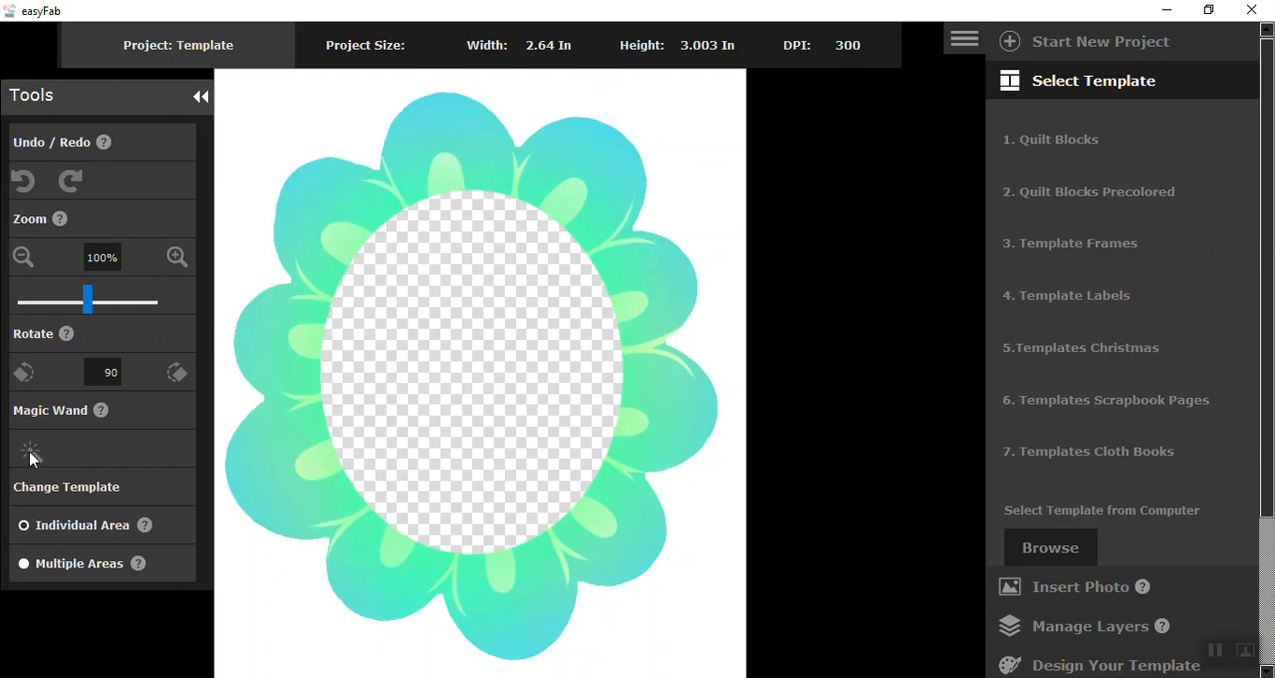
{"action": "left_click", "coordinate": [321, 114]}
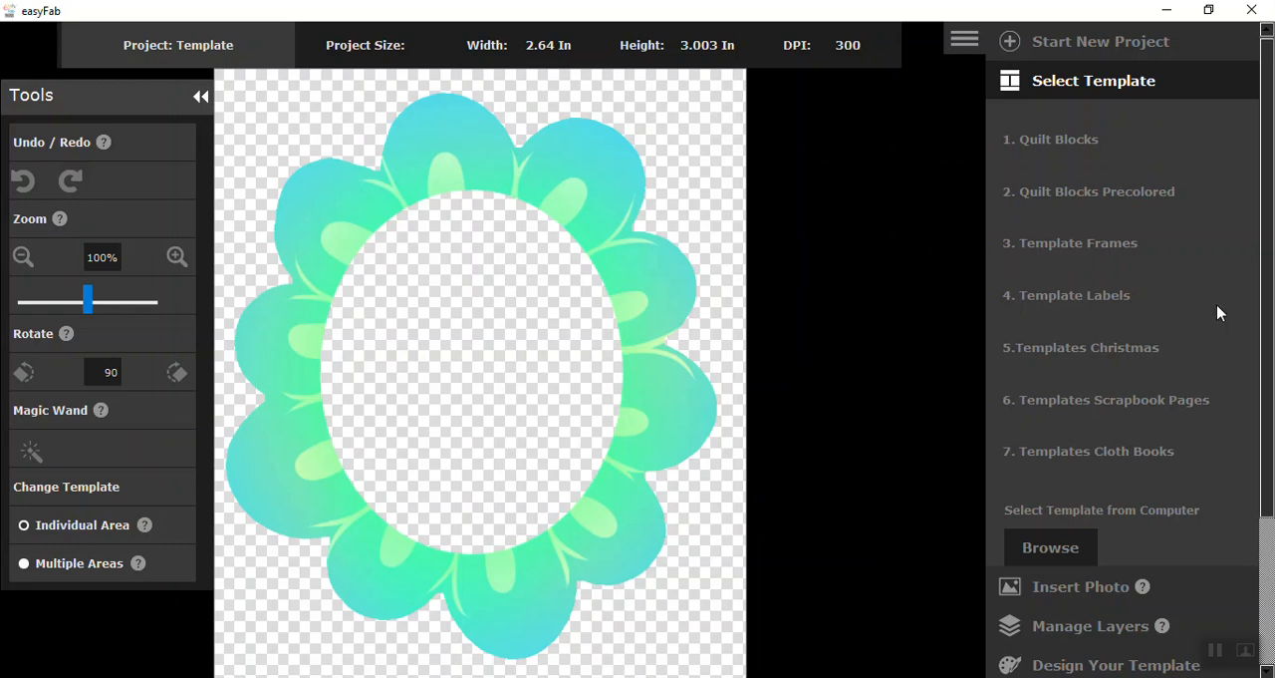
Step: Save the template over frame_5.png in the Desktop folder Family Tree Videos, Some tips for Wide Format Trees & Layouts
{"action": "left_click_drag", "start_coordinate": [1267, 320], "coordinate": [1273, 476]}
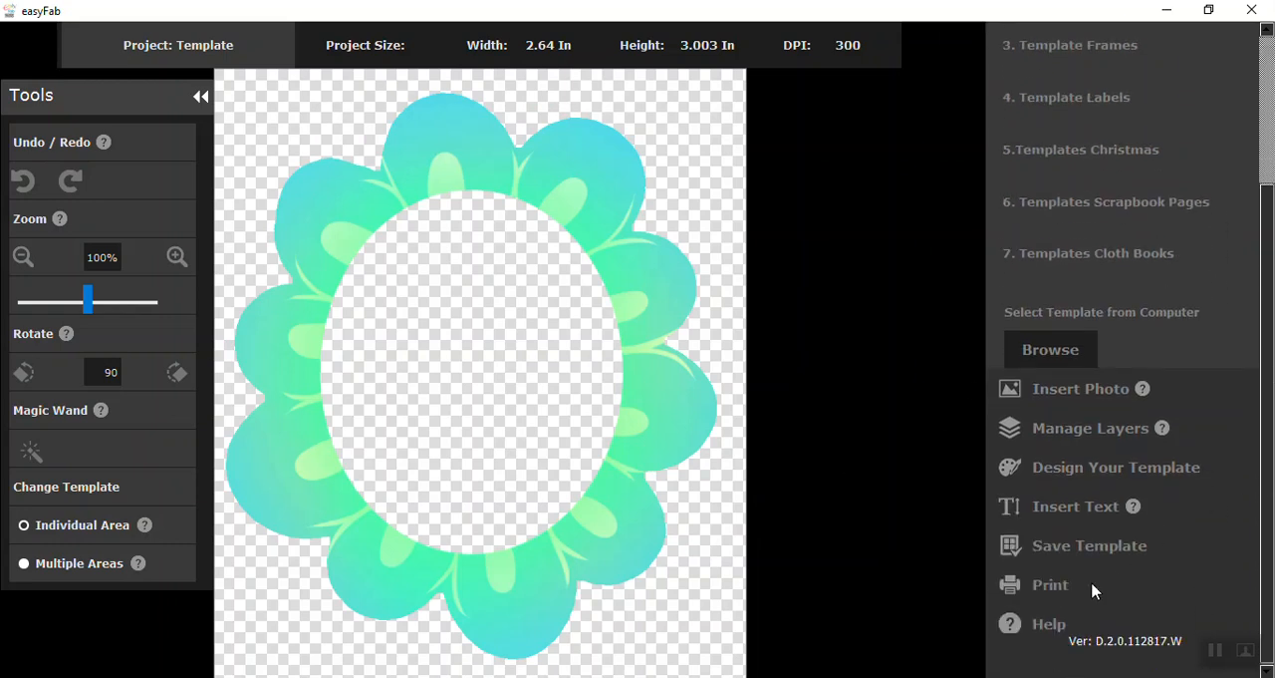
{"action": "left_click", "coordinate": [1046, 548]}
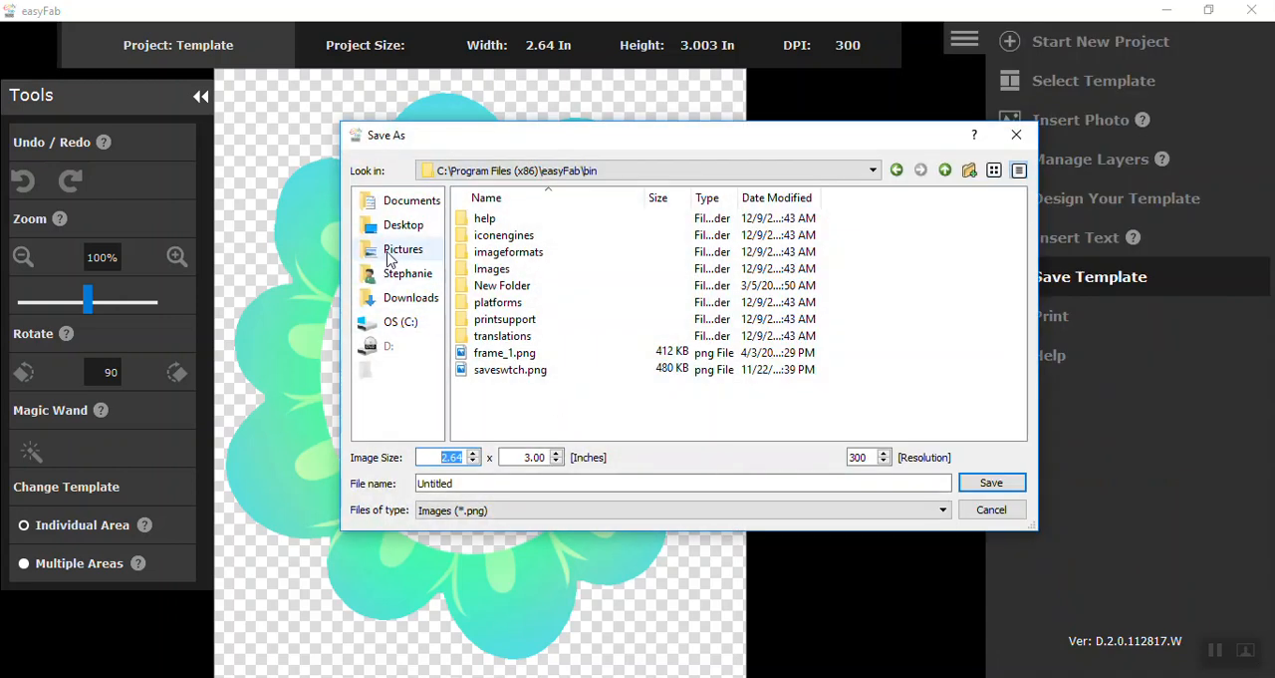
{"action": "left_click", "coordinate": [398, 224]}
{"action": "double_click", "coordinate": [520, 335]}
{"action": "double_click", "coordinate": [519, 269]}
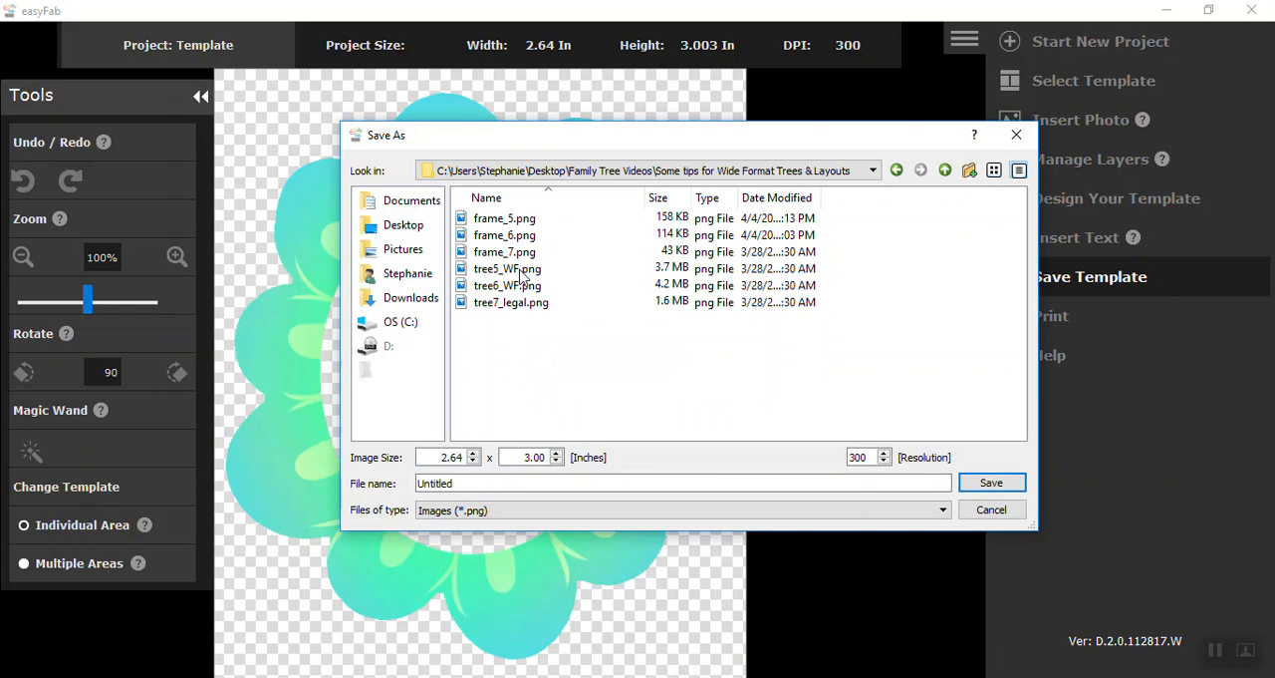
{"action": "left_click", "coordinate": [508, 219]}
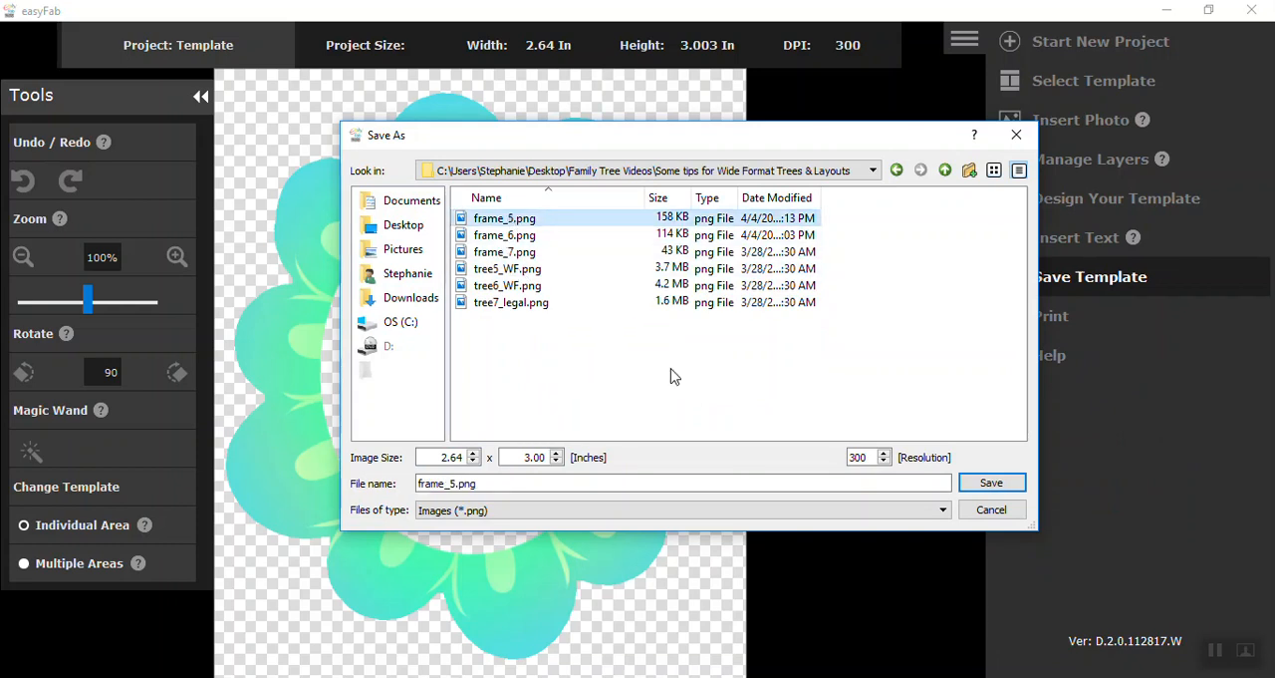
{"action": "left_click", "coordinate": [990, 484]}
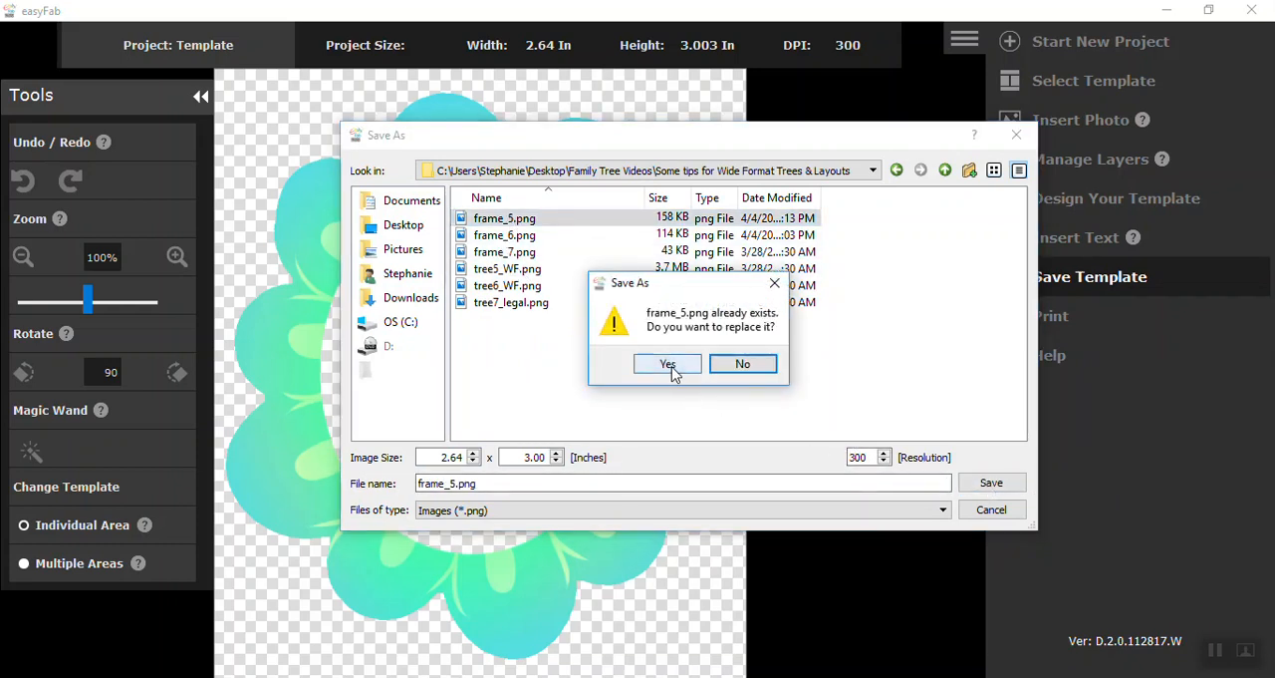
{"action": "left_click", "coordinate": [672, 365]}
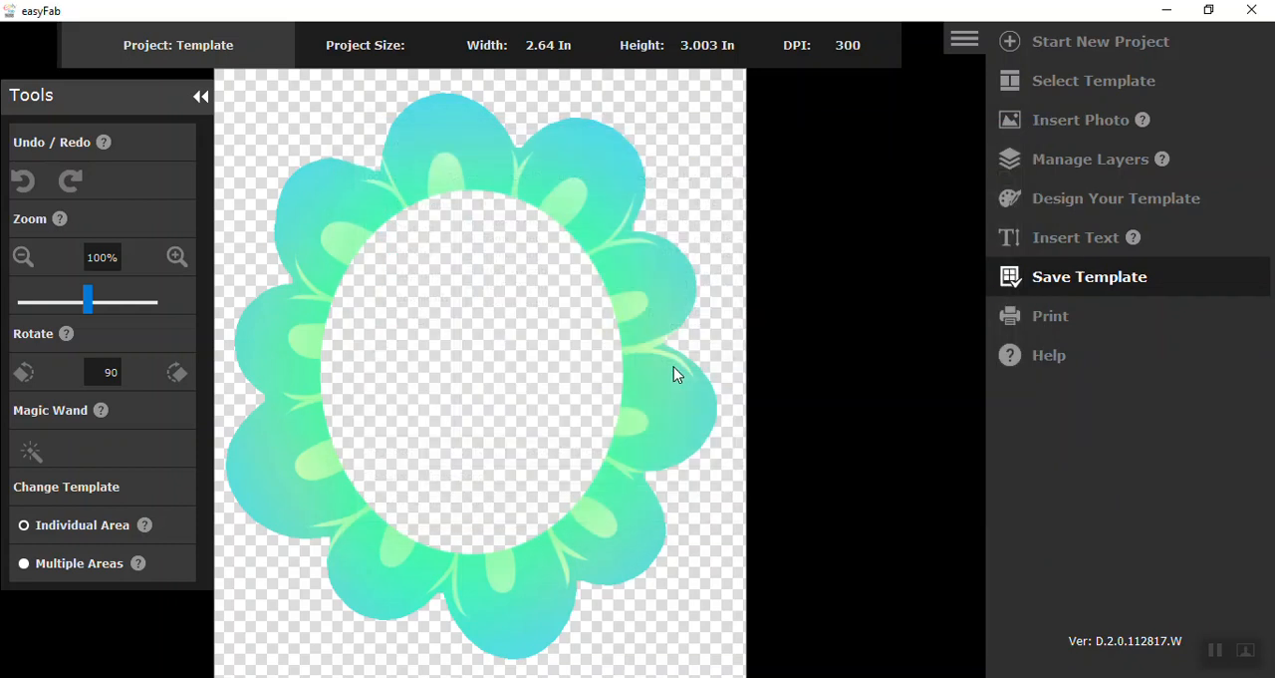
Step: Start another Template project and load the tree5_WF image from the computer as its template
{"action": "left_click", "coordinate": [1014, 46]}
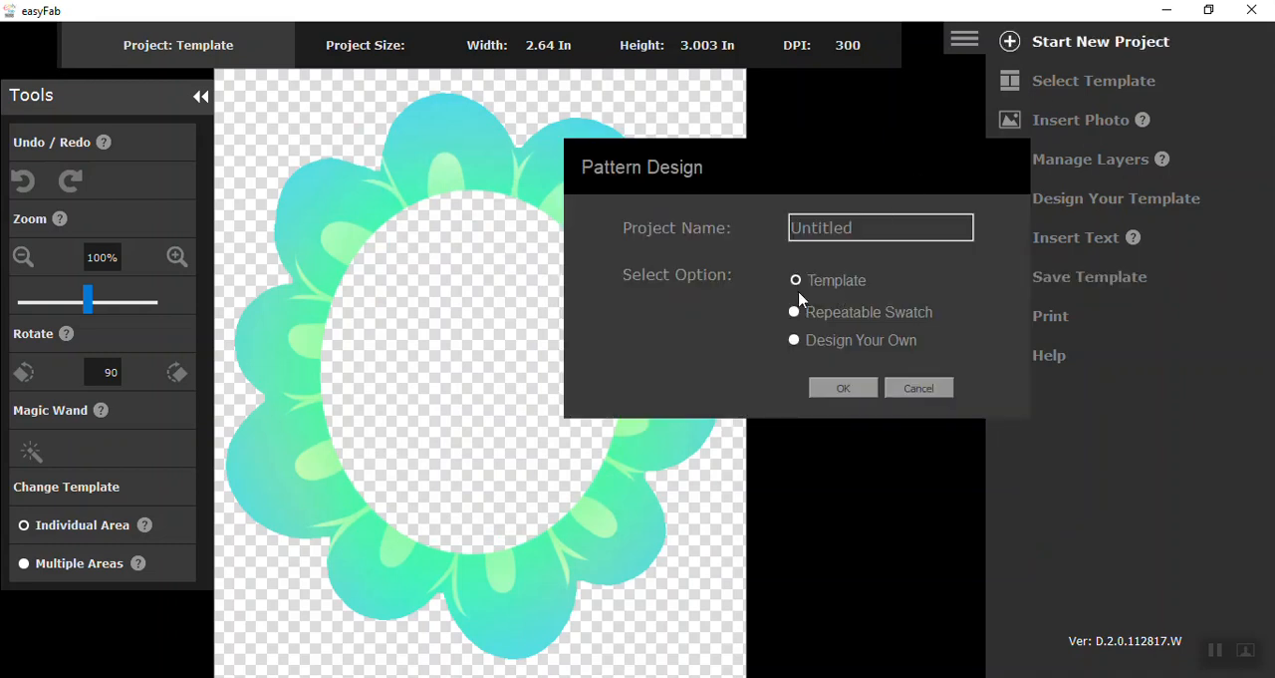
{"action": "left_click", "coordinate": [853, 390]}
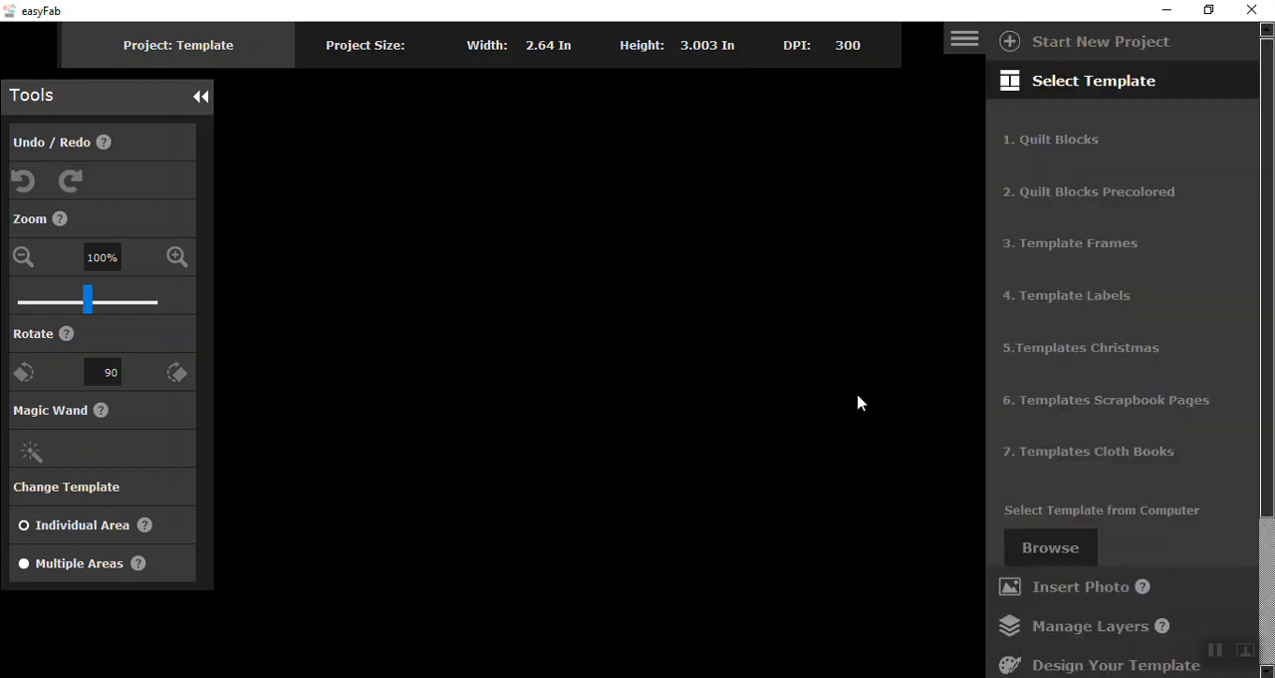
{"action": "left_click", "coordinate": [1063, 549]}
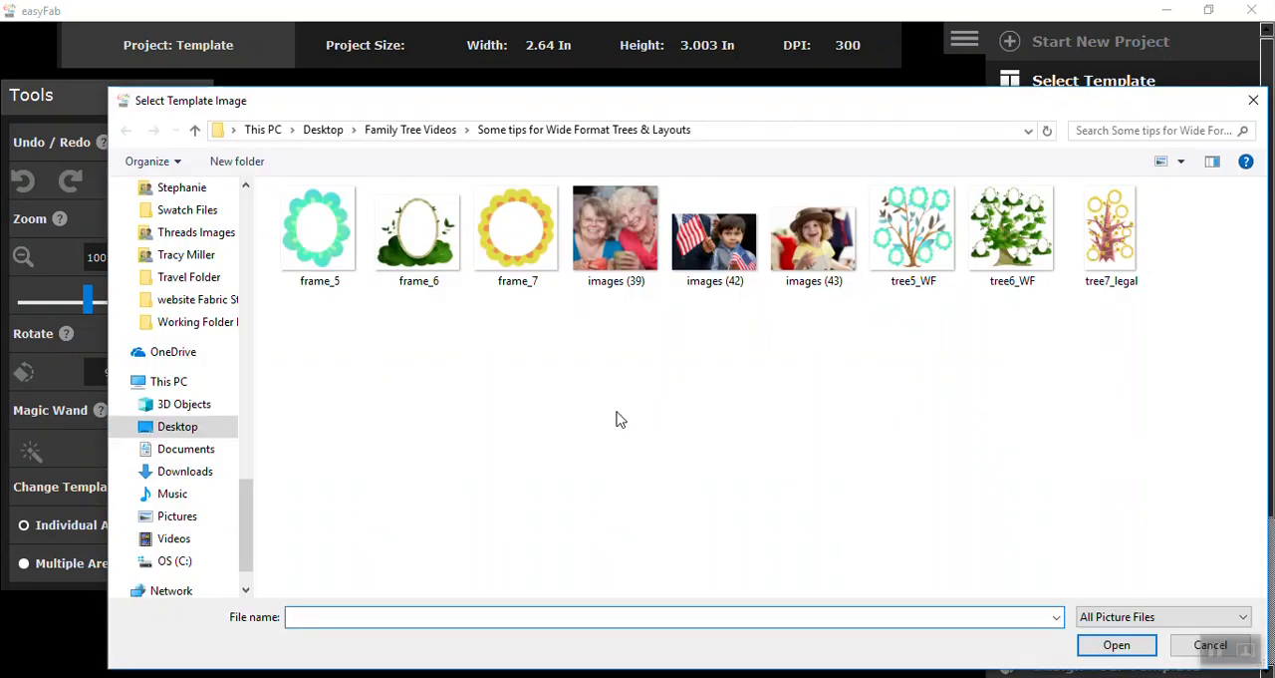
{"action": "left_click", "coordinate": [930, 240]}
{"action": "left_click", "coordinate": [1116, 644]}
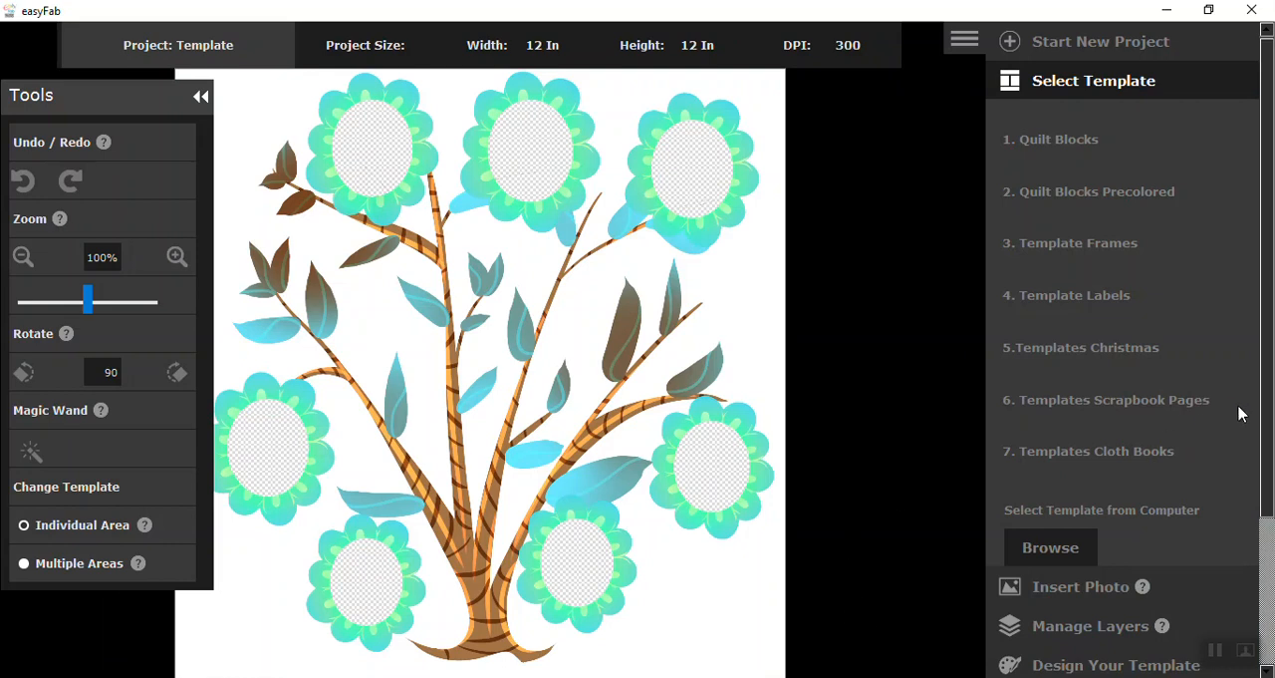
Step: Insert the frame_5 image into the tree layout as a photo
{"action": "scroll", "coordinate": [1263, 424], "scroll_direction": "down", "scroll_amount": 2}
{"action": "scroll", "coordinate": [1260, 489], "scroll_direction": "down", "scroll_amount": 1}
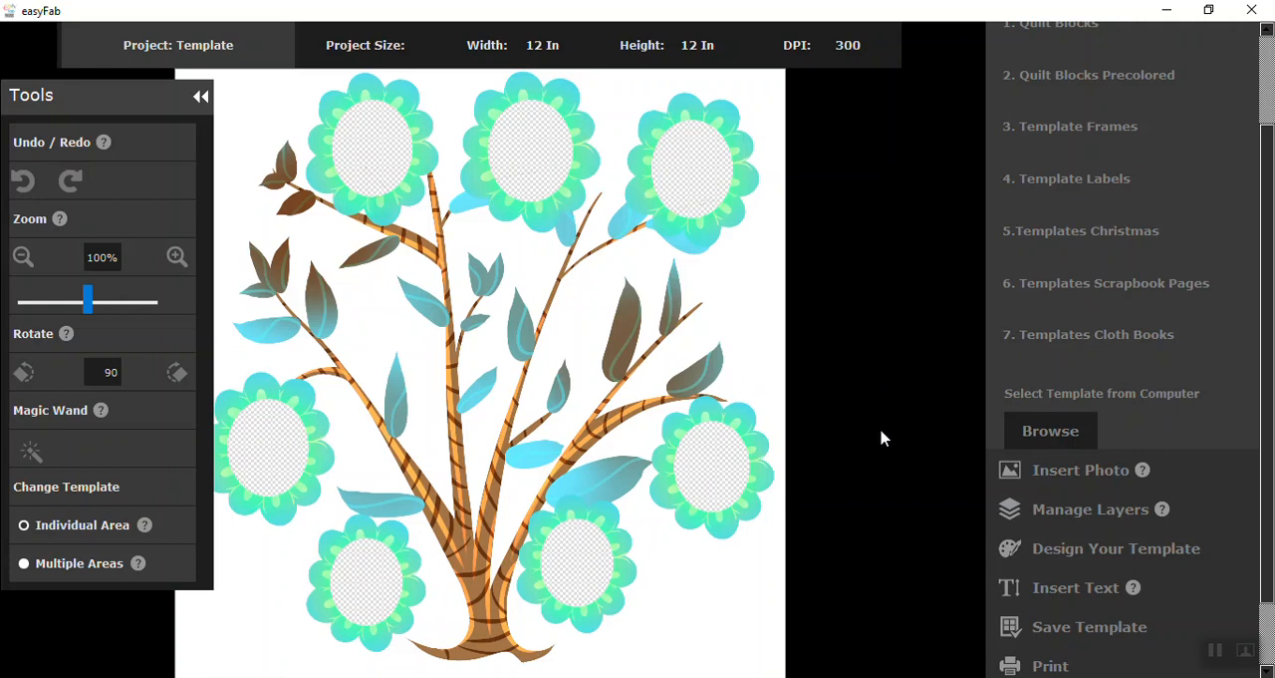
{"action": "left_click", "coordinate": [1062, 471]}
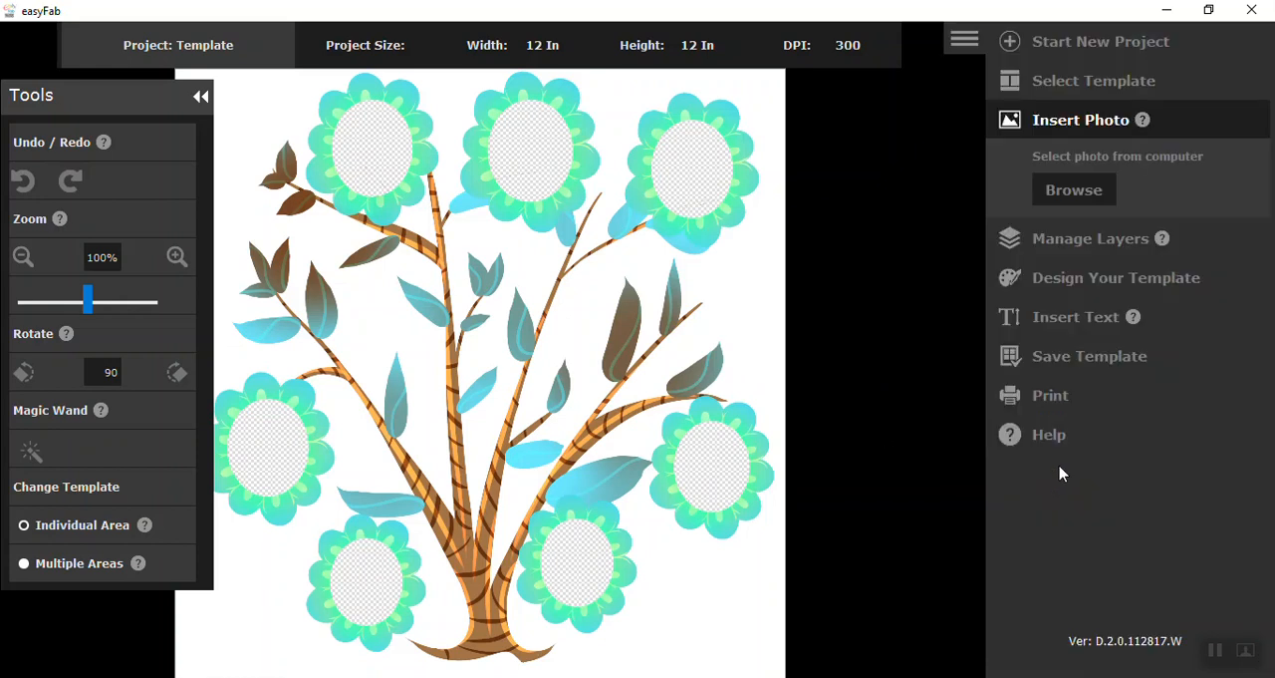
{"action": "left_click", "coordinate": [1074, 191]}
{"action": "left_click", "coordinate": [344, 249]}
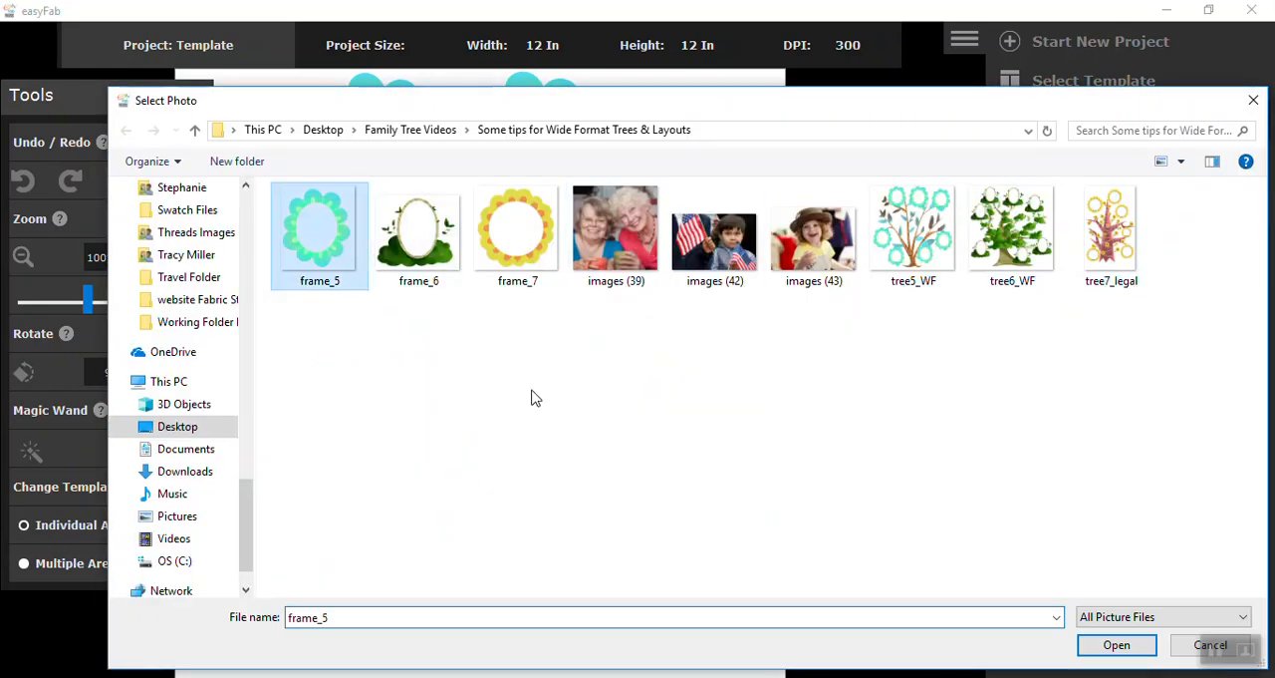
{"action": "left_click", "coordinate": [1100, 644]}
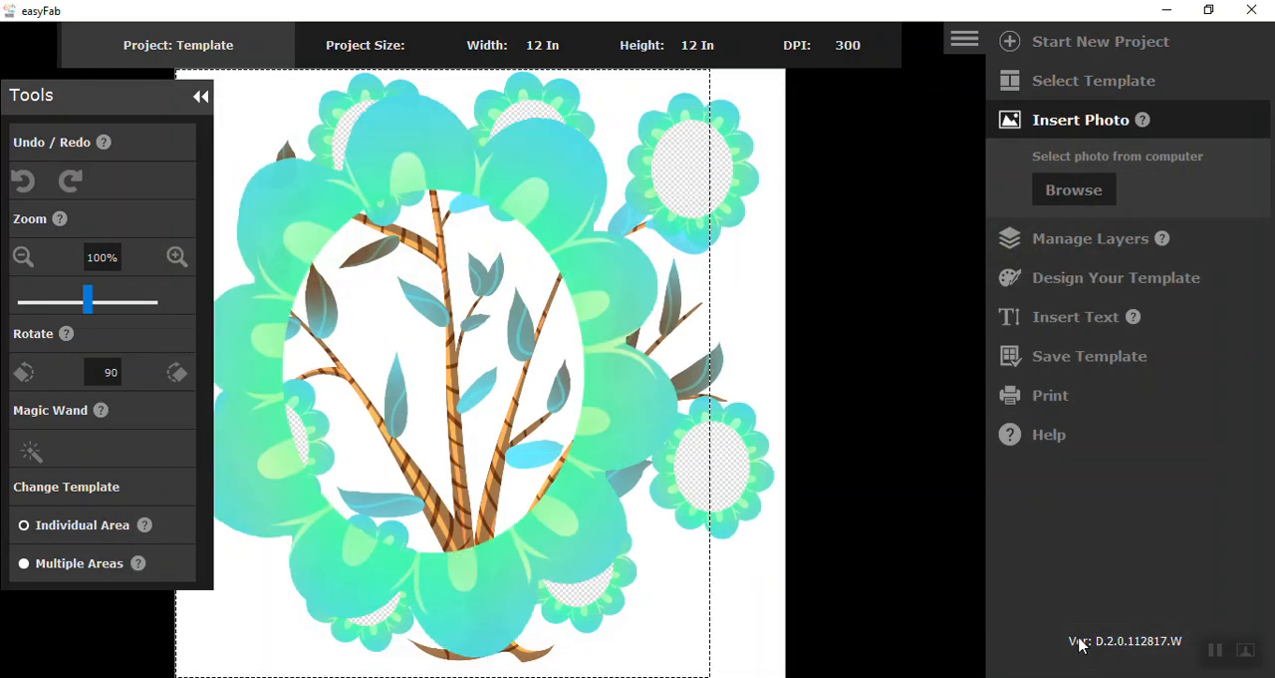
Step: Scale the inserted frame down to 20% and place it at the tree's right edge, between the two existing frames
{"action": "left_click_drag", "start_coordinate": [592, 288], "coordinate": [681, 289]}
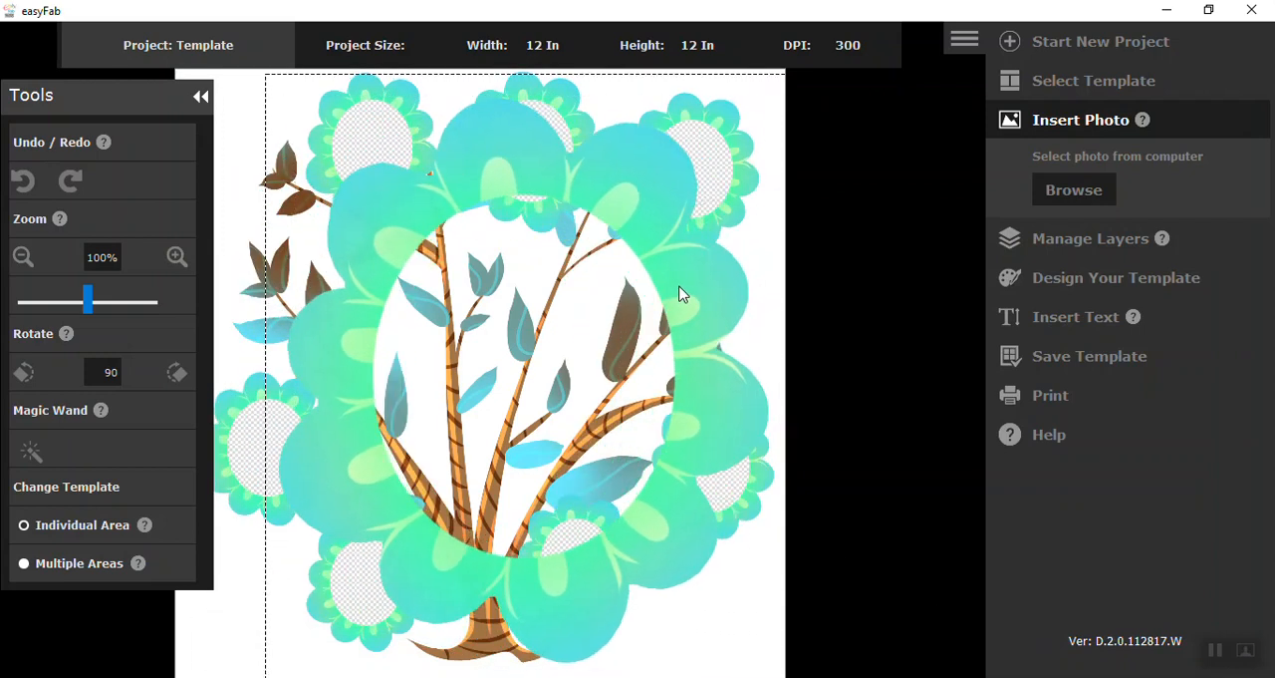
{"action": "left_click", "coordinate": [65, 309]}
{"action": "left_click", "coordinate": [65, 309]}
{"action": "left_click", "coordinate": [65, 309]}
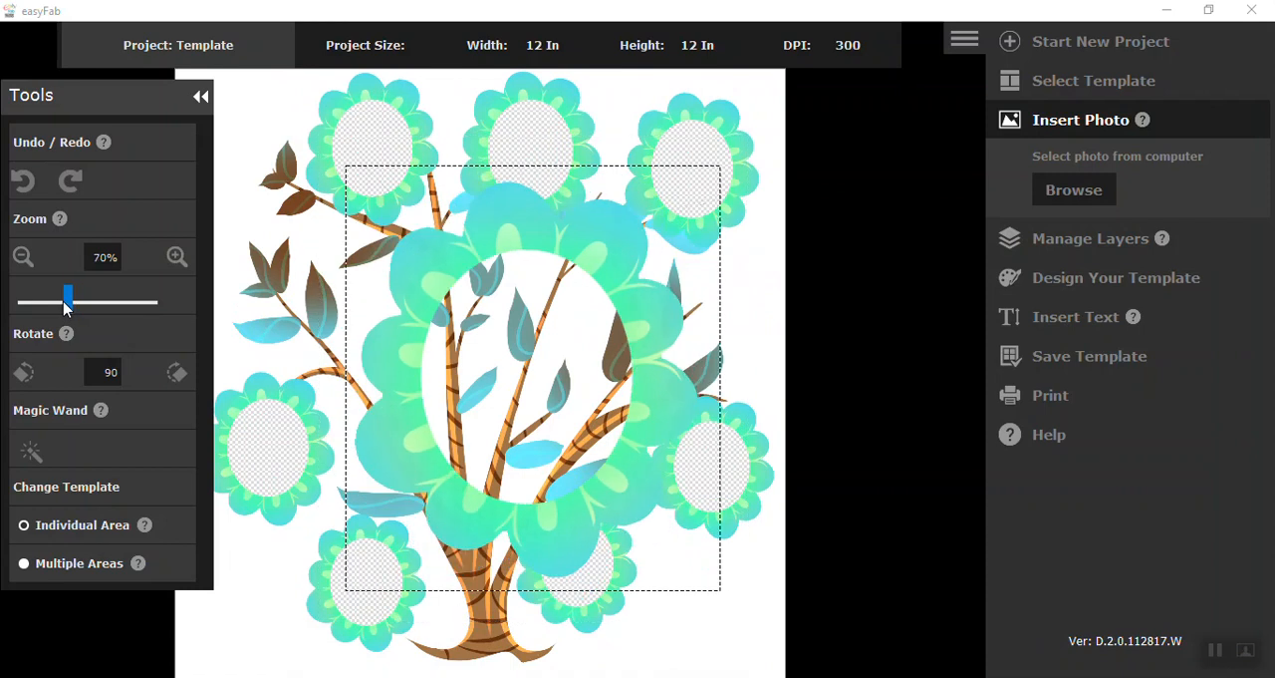
{"action": "left_click", "coordinate": [65, 309]}
{"action": "left_click_drag", "start_coordinate": [65, 309], "coordinate": [35, 307]}
{"action": "left_click_drag", "start_coordinate": [564, 370], "coordinate": [757, 313]}
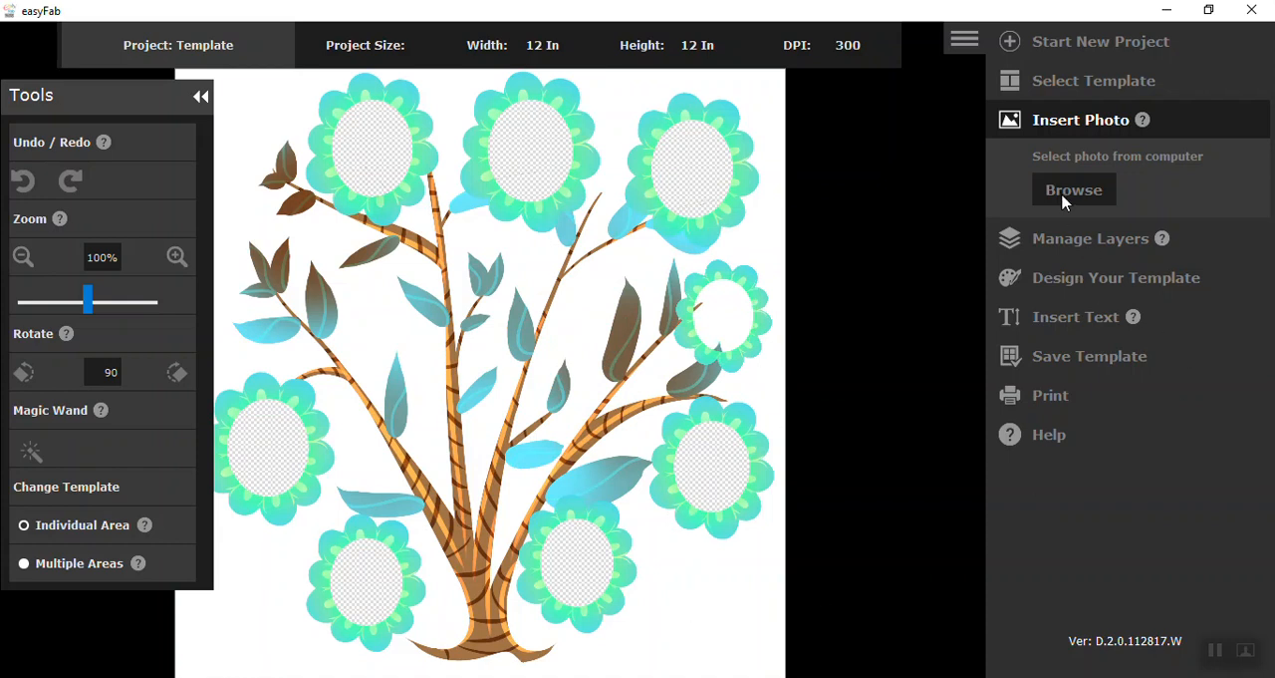
Step: Duplicate the frame_5 layer and place the copy in the layout's lower-right corner, beside the trunk base
{"action": "left_click", "coordinate": [1096, 242]}
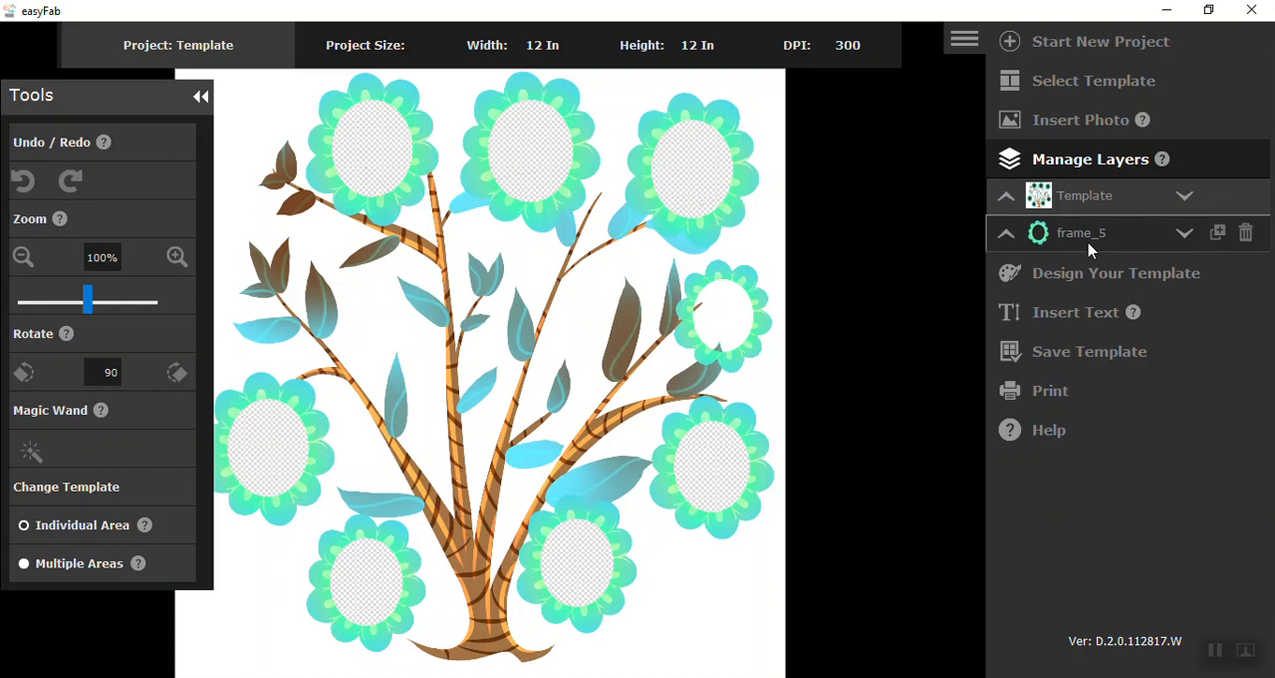
{"action": "left_click", "coordinate": [1219, 233]}
{"action": "left_click_drag", "start_coordinate": [748, 316], "coordinate": [713, 618]}
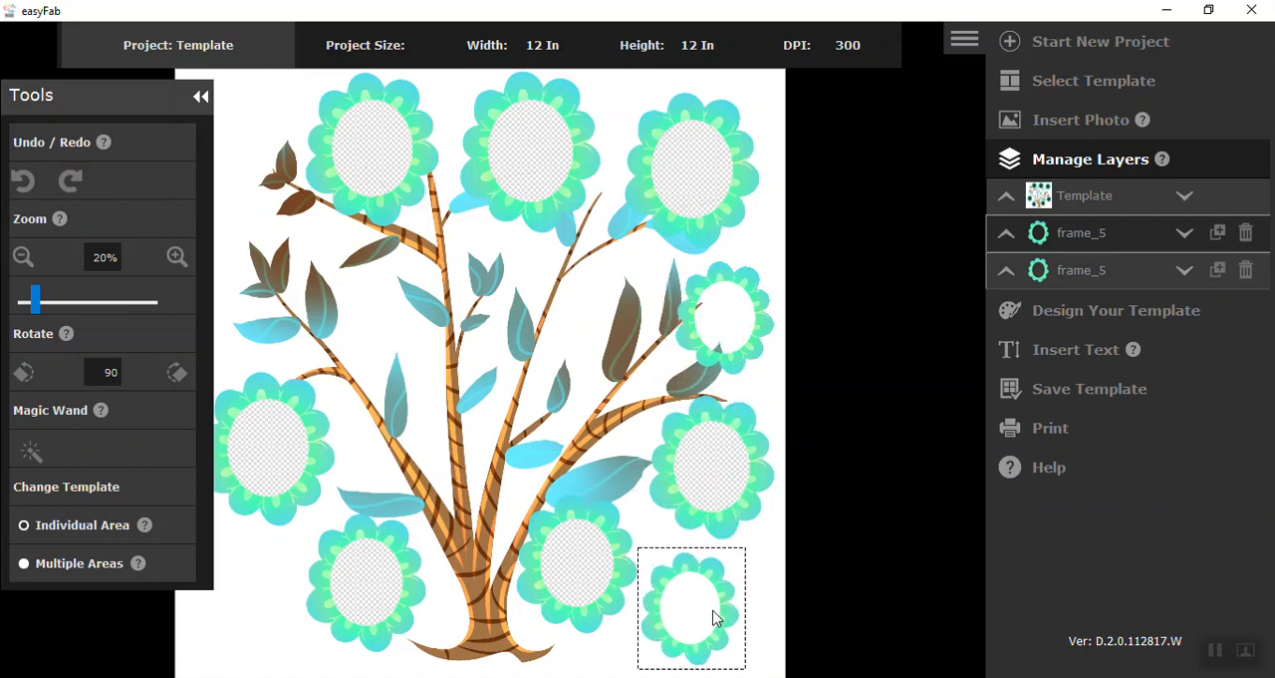
{"action": "left_click", "coordinate": [739, 599]}
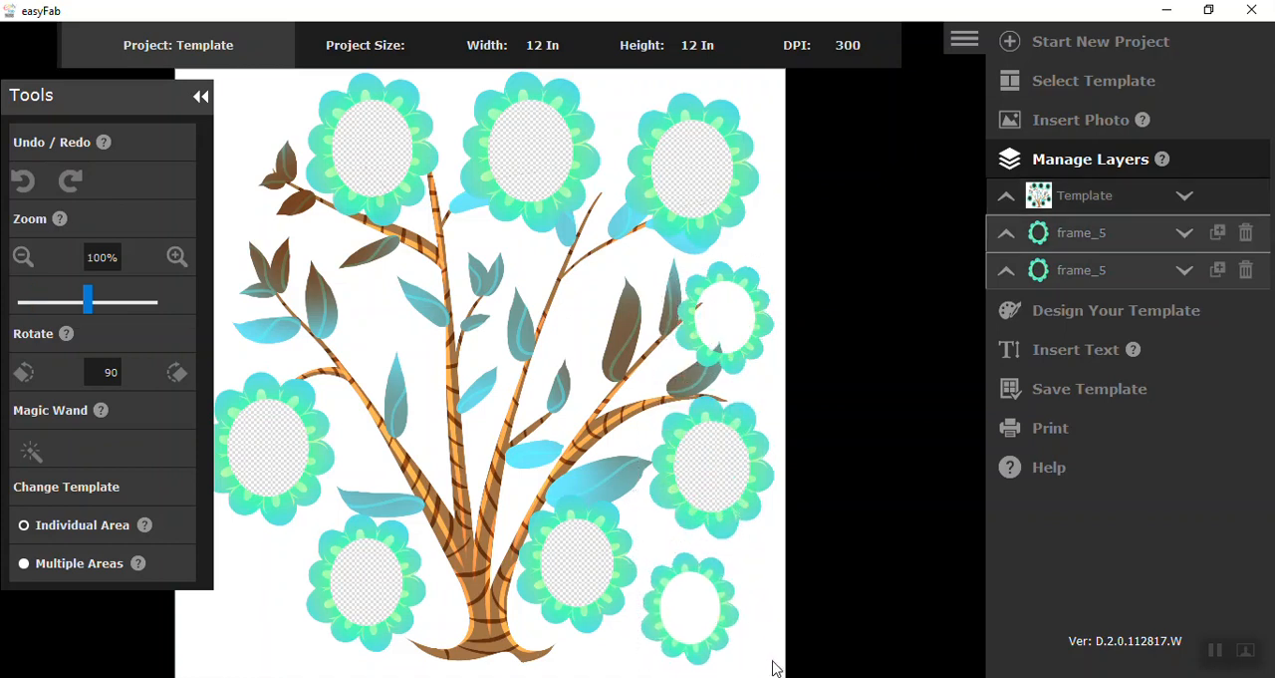
Step: Save the extended tree template as tree5_1 in the Desktop folder Family Tree Videos, Some tips for Wide Format Trees & Layouts
{"action": "left_click", "coordinate": [1058, 396]}
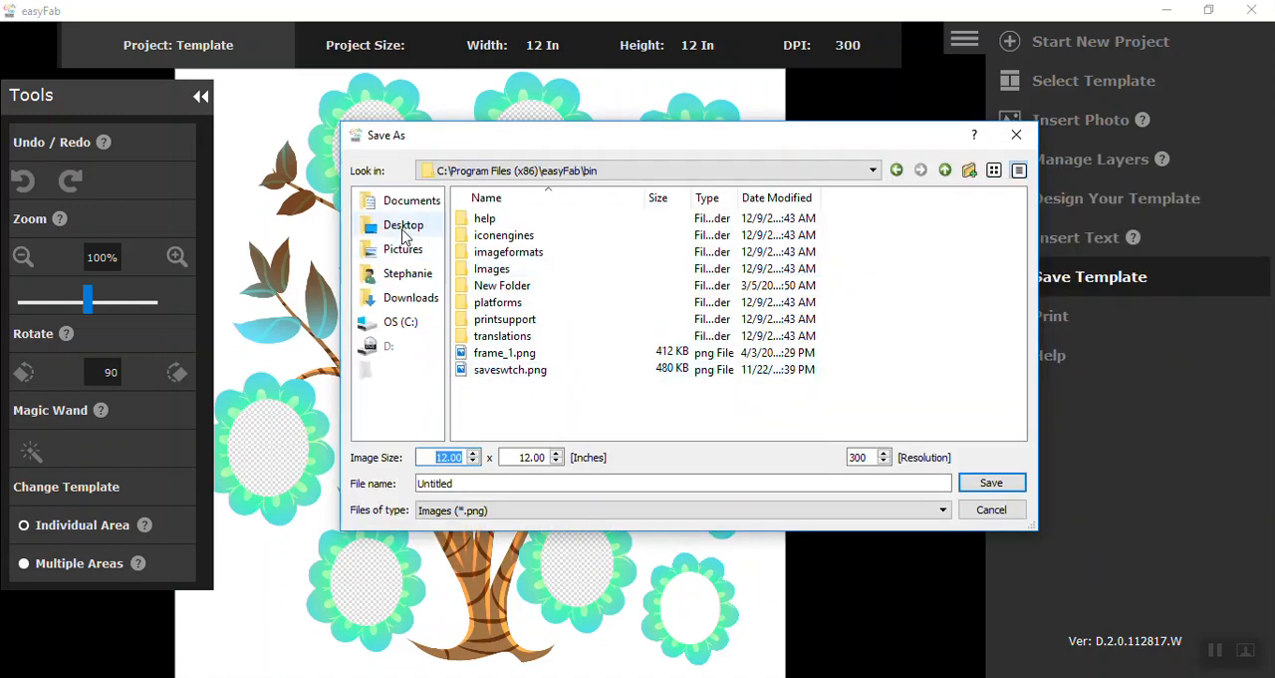
{"action": "left_click", "coordinate": [403, 229]}
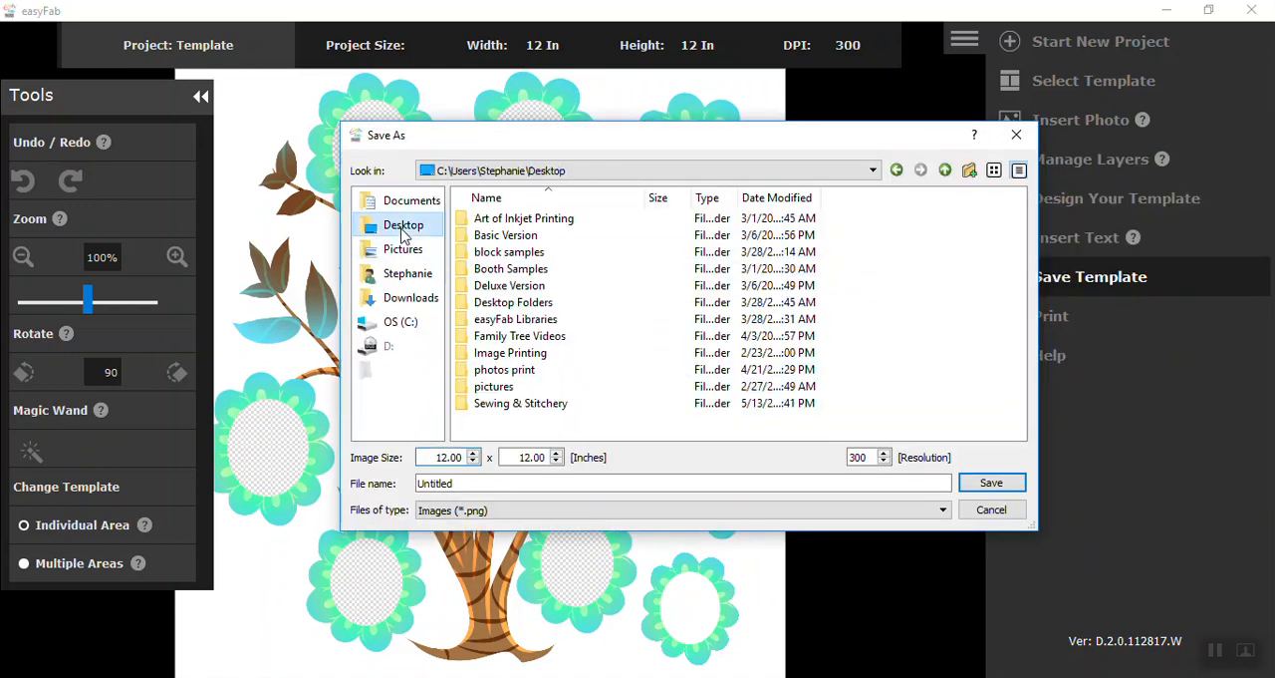
{"action": "left_click", "coordinate": [533, 339]}
{"action": "double_click", "coordinate": [533, 339]}
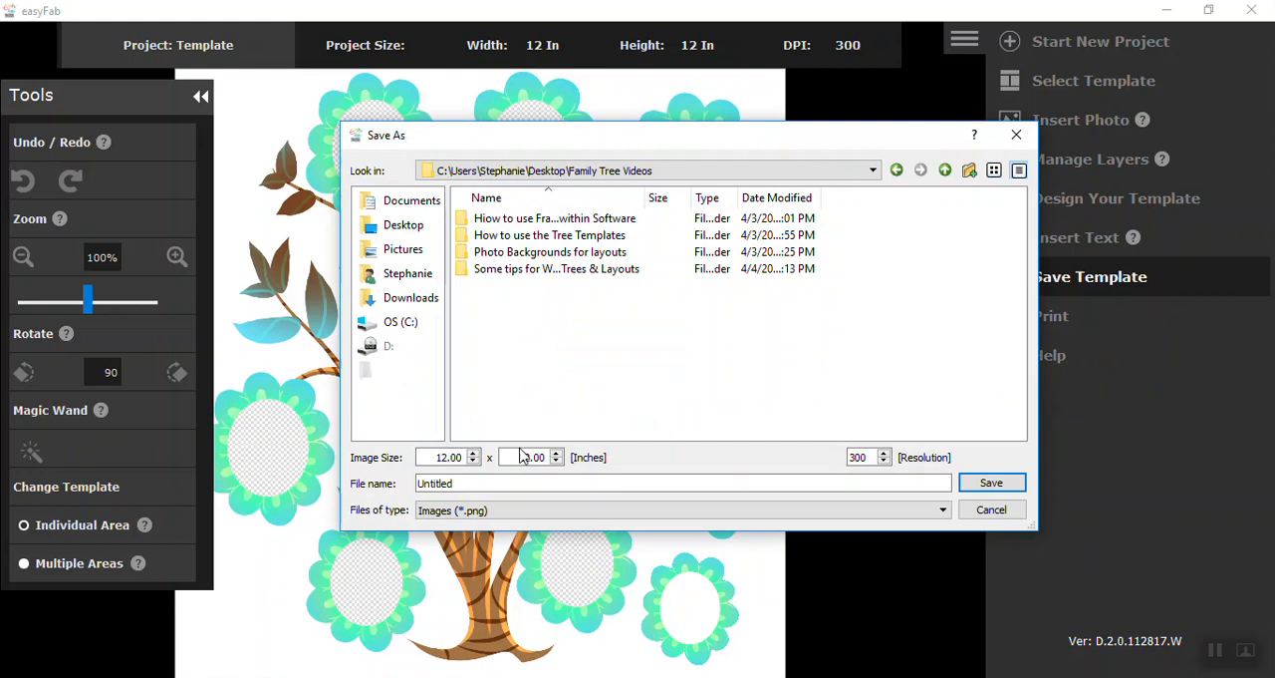
{"action": "double_click", "coordinate": [543, 269]}
{"action": "left_click", "coordinate": [543, 269]}
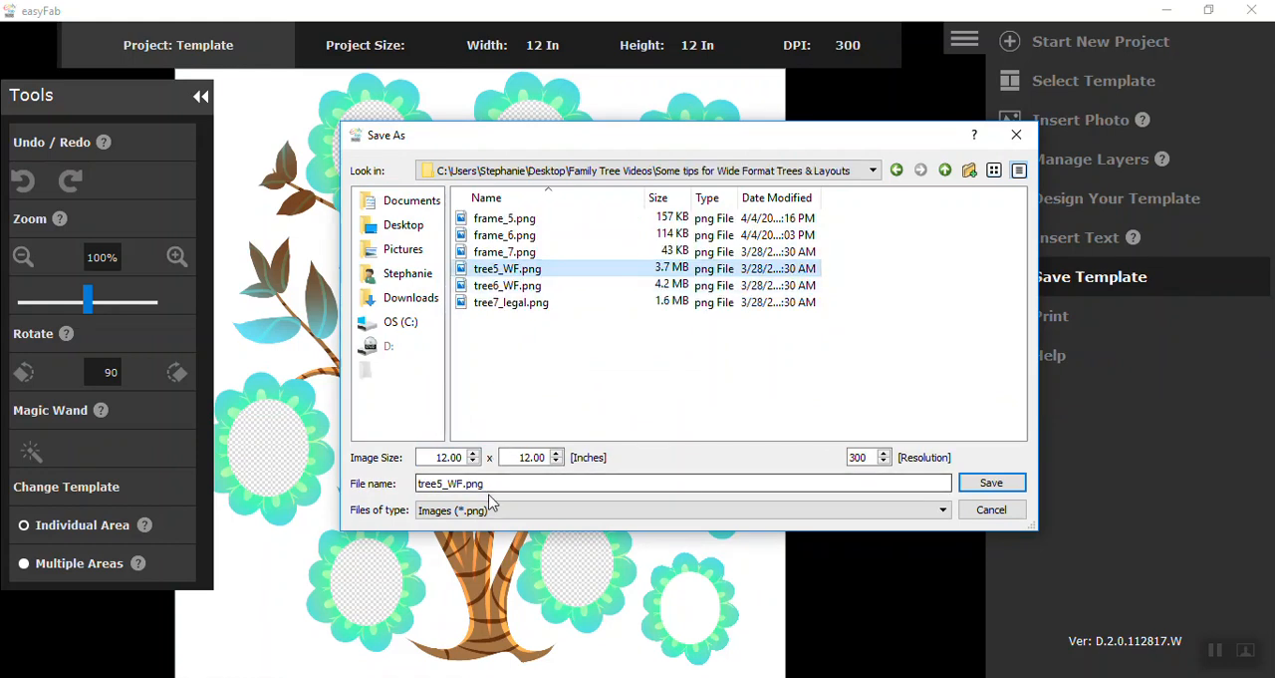
{"action": "left_click_drag", "start_coordinate": [488, 485], "coordinate": [403, 485]}
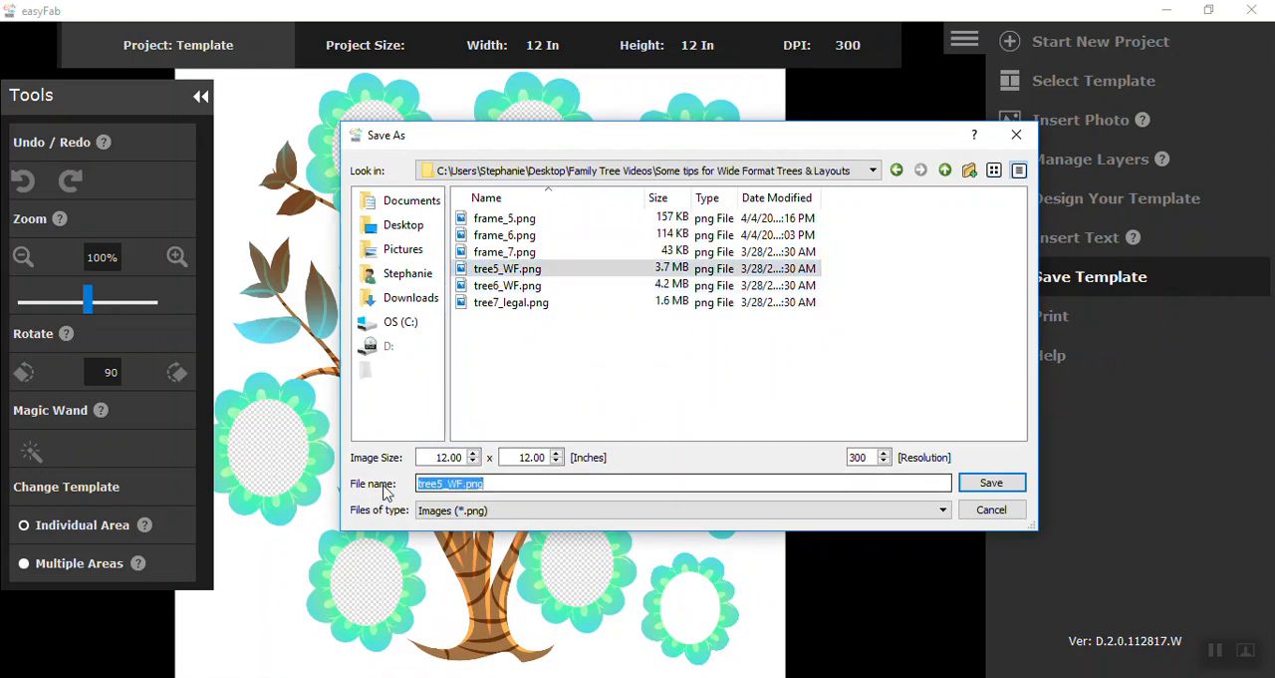
{"action": "type", "text": "tre"}
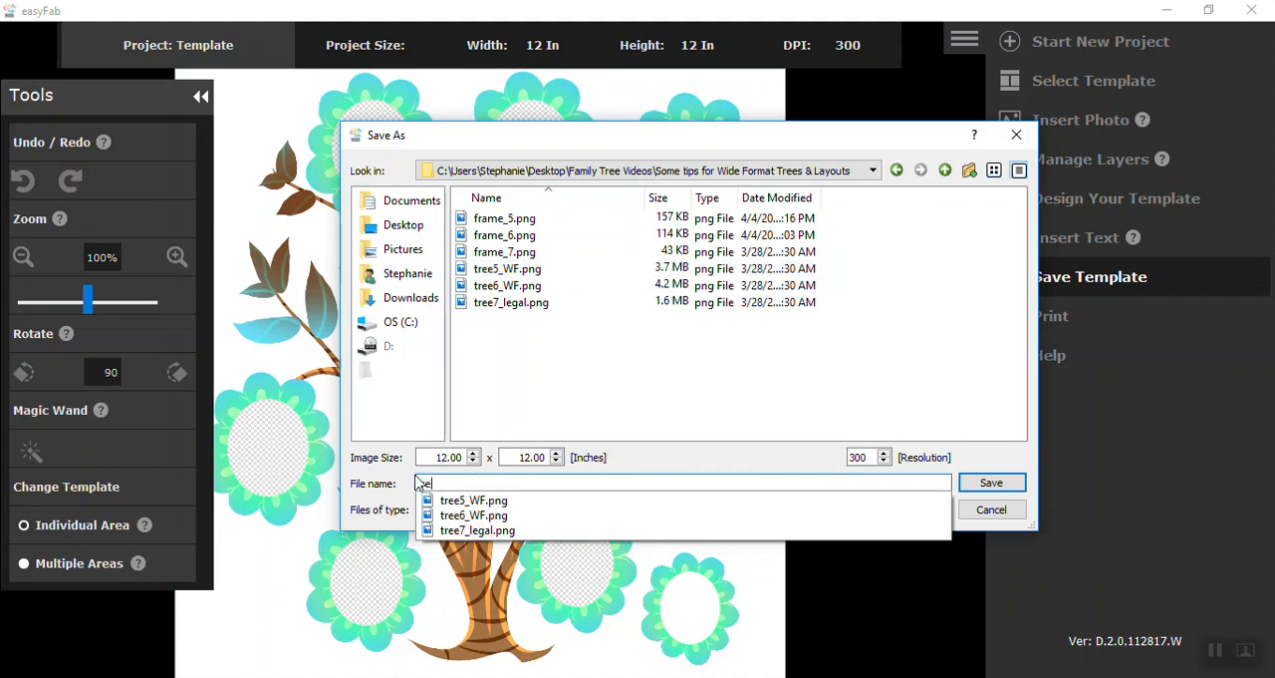
{"action": "type", "text": "e5"}
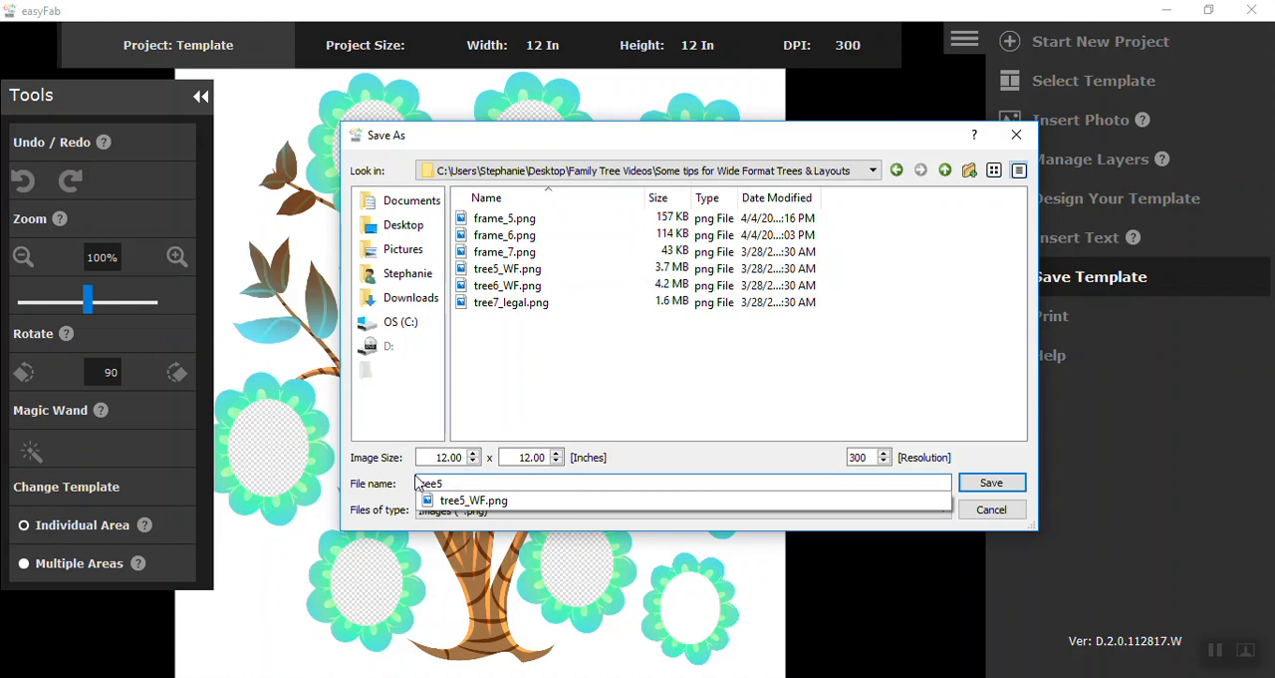
{"action": "type", "text": "_1"}
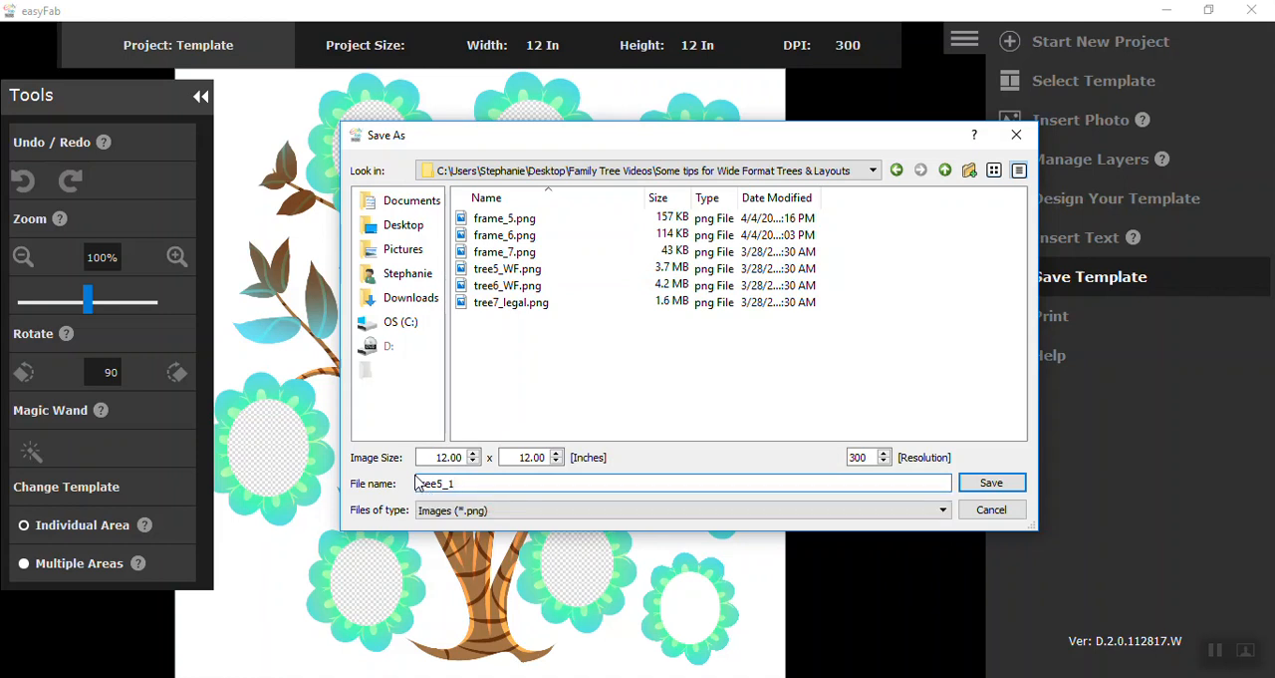
{"action": "key", "text": "Return"}
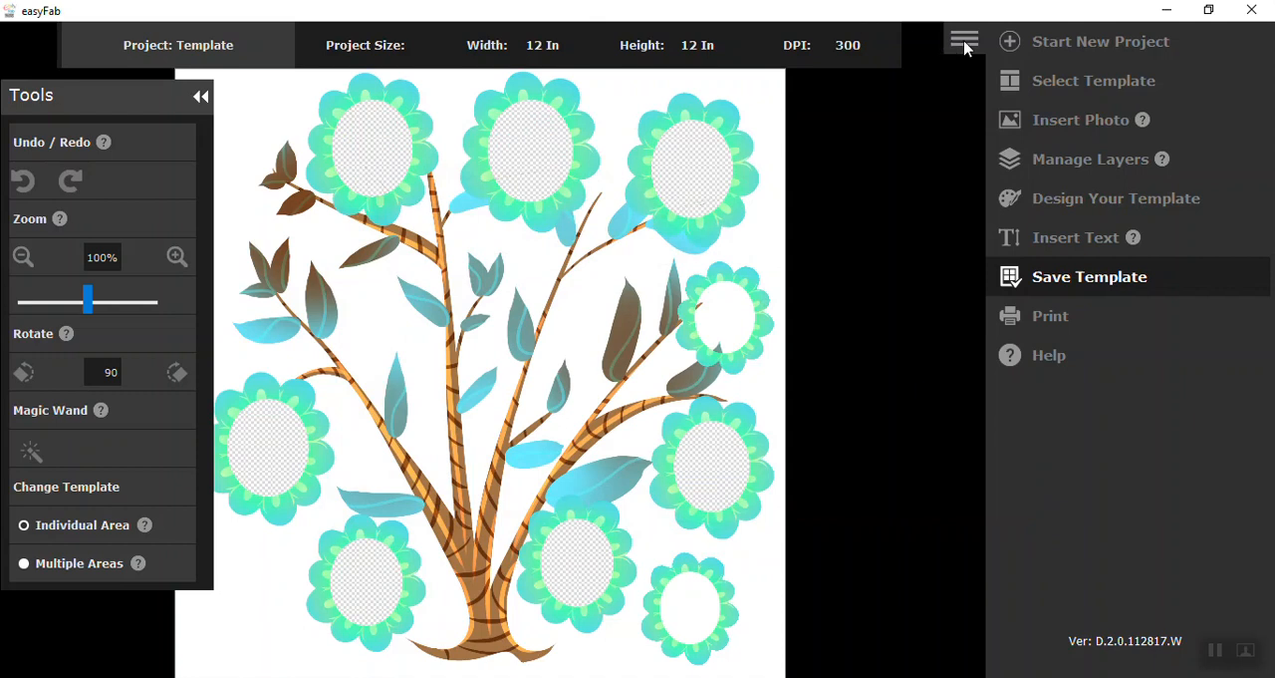
Step: Start a new project with the Template option
{"action": "left_click", "coordinate": [1010, 43]}
{"action": "left_click", "coordinate": [795, 280]}
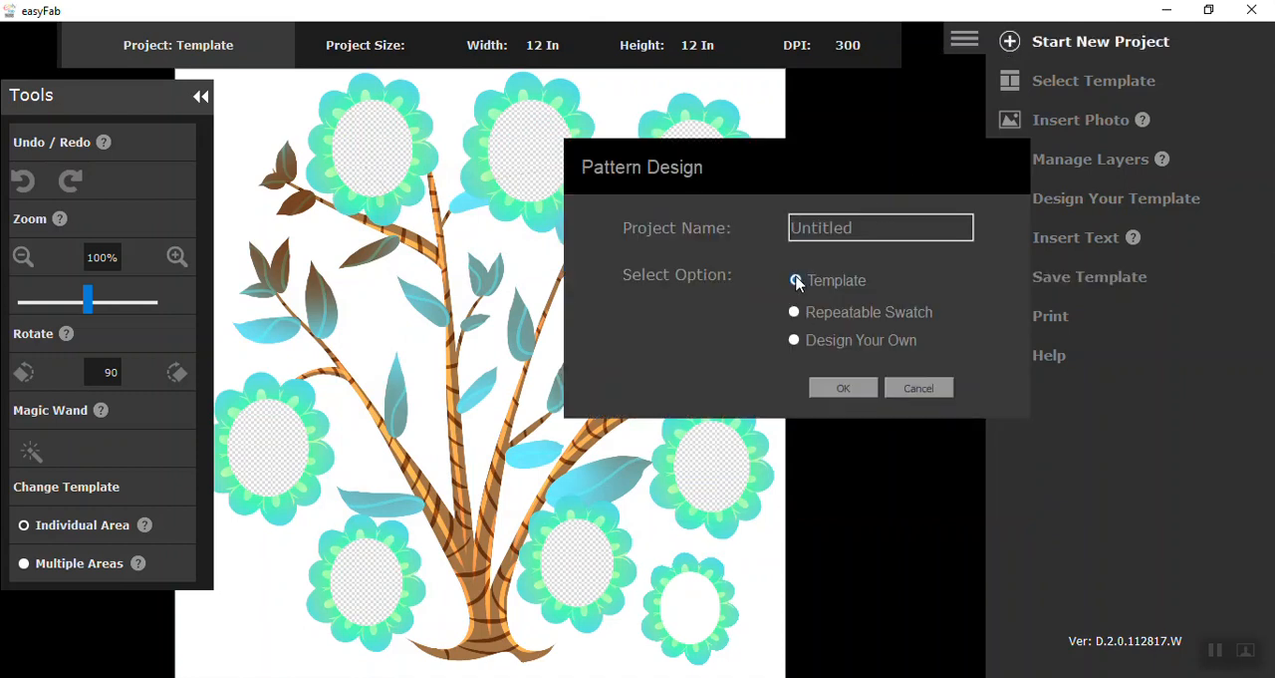
{"action": "left_click", "coordinate": [851, 388]}
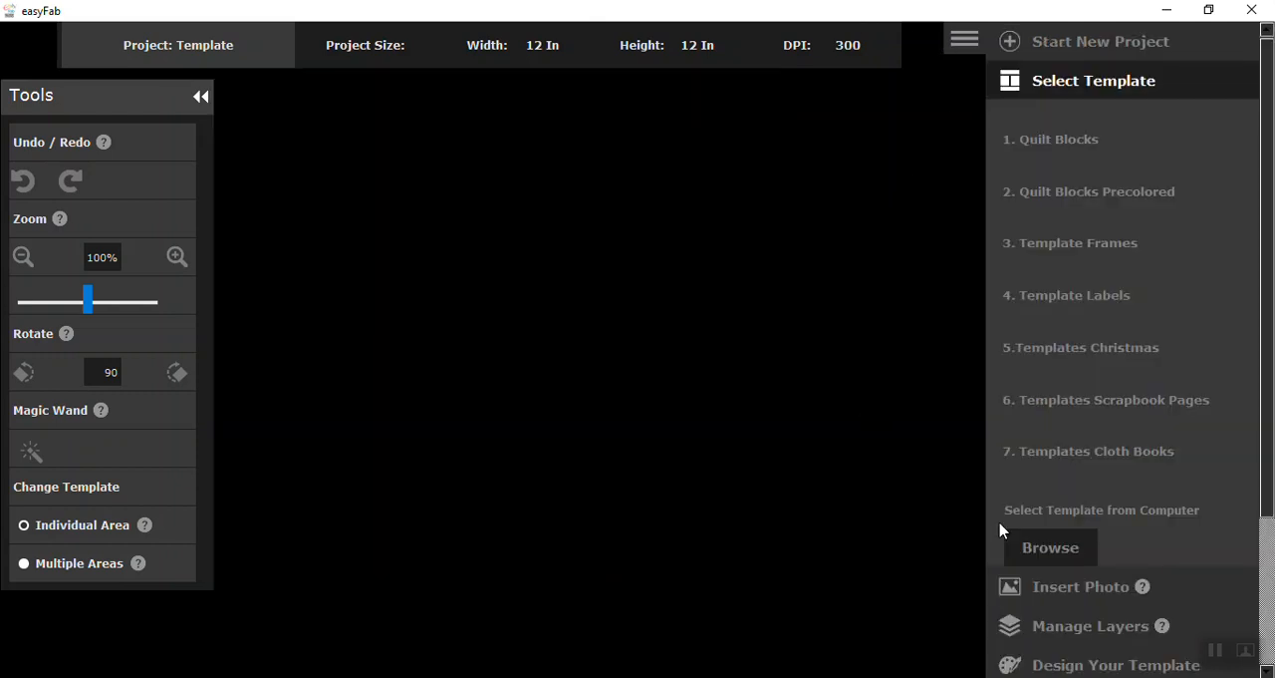
Step: Load the saved tree5_1 file from the computer as the project's template
{"action": "left_click", "coordinate": [1037, 554]}
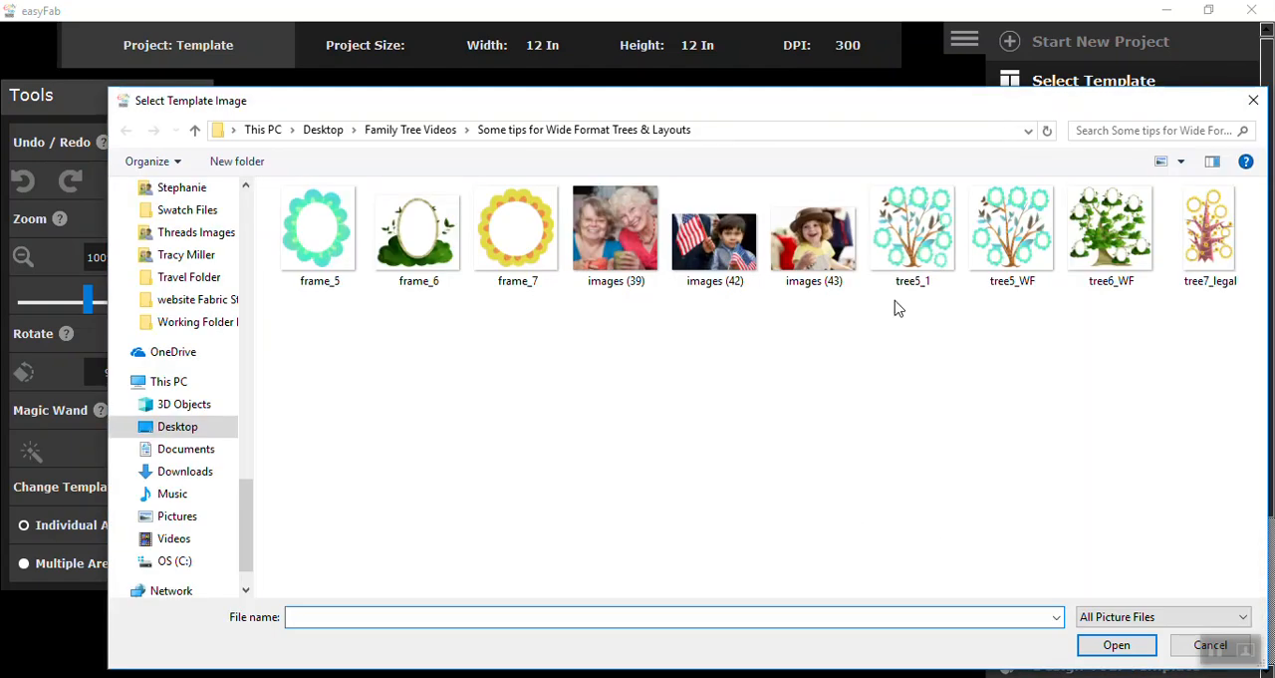
{"action": "left_click", "coordinate": [919, 255]}
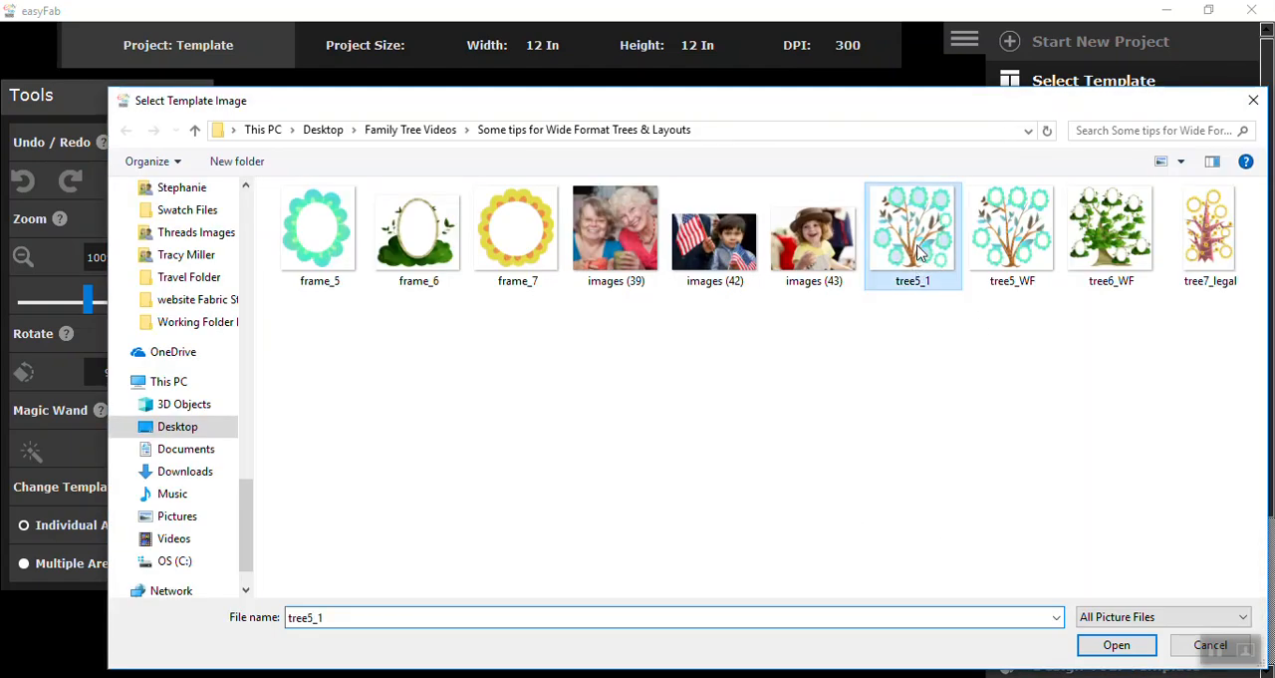
{"action": "left_click", "coordinate": [1118, 646]}
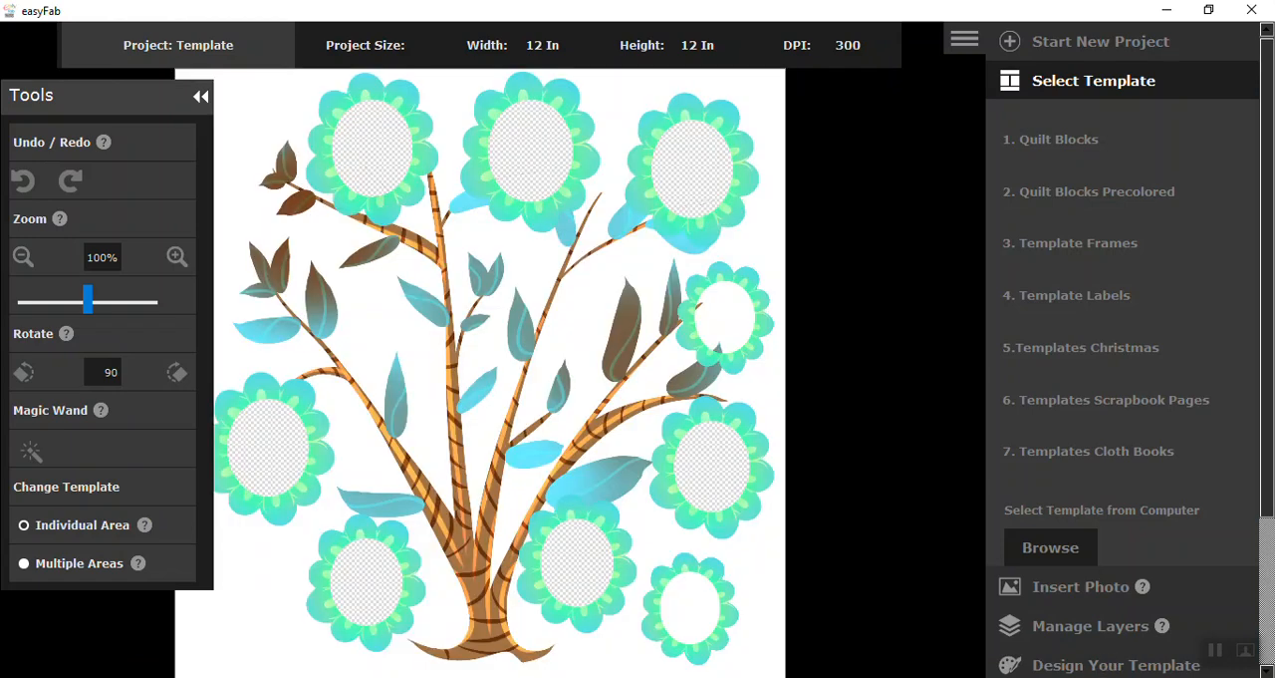
Step: Make the white centres of the two added flower frames on the tree's right side transparent with the Magic Wand
{"action": "left_click", "coordinate": [31, 453]}
{"action": "left_click", "coordinate": [738, 309]}
{"action": "left_click", "coordinate": [735, 307]}
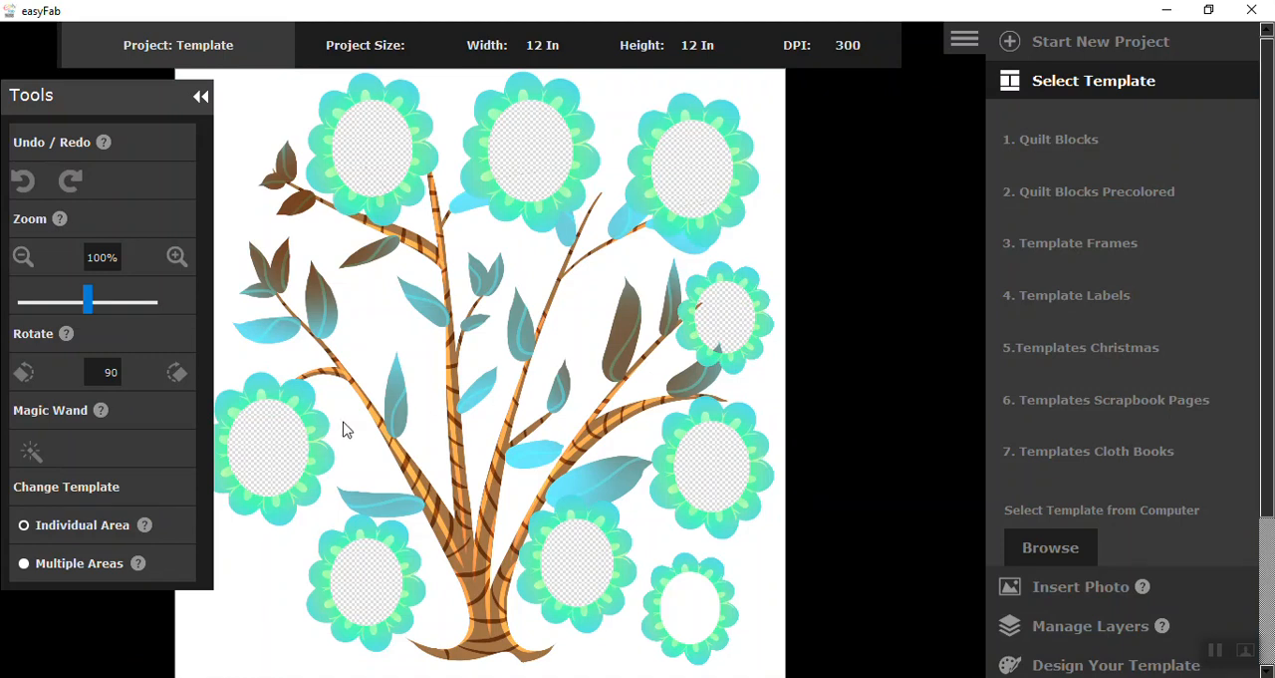
{"action": "left_click", "coordinate": [31, 453]}
{"action": "left_click", "coordinate": [683, 610]}
{"action": "left_click", "coordinate": [678, 605]}
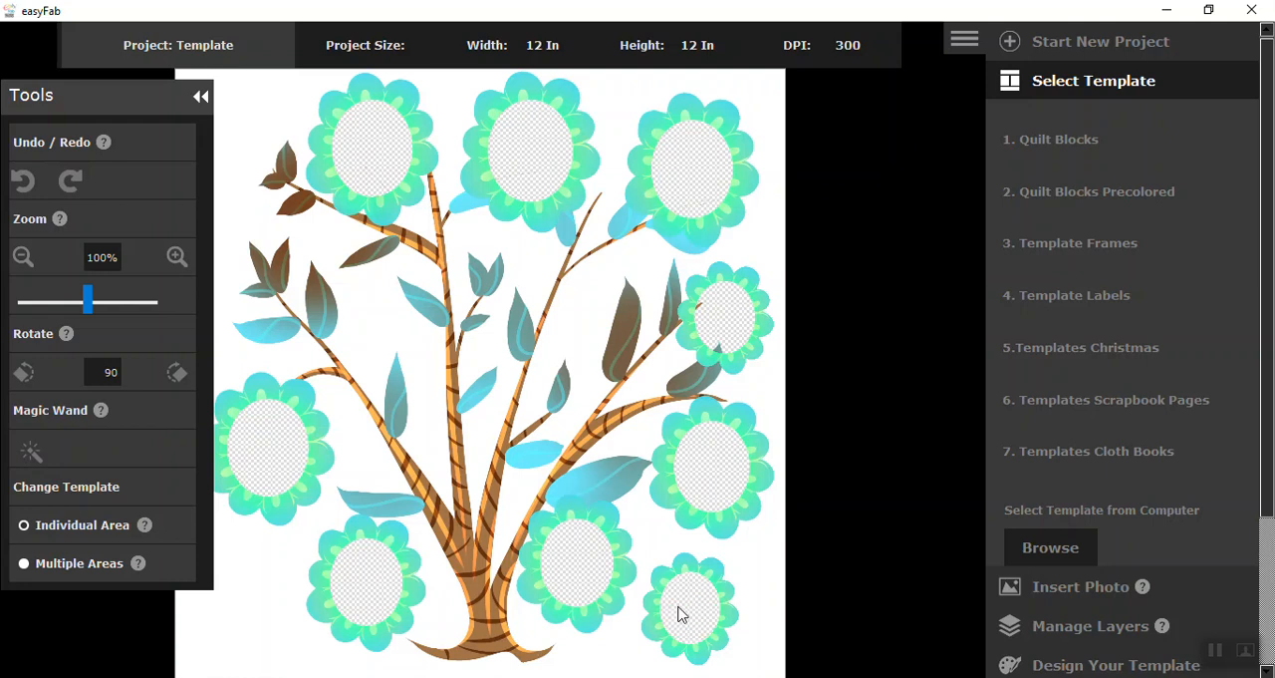
Step: Insert the photo images (39) from the computer into the project
{"action": "left_click", "coordinate": [1042, 591]}
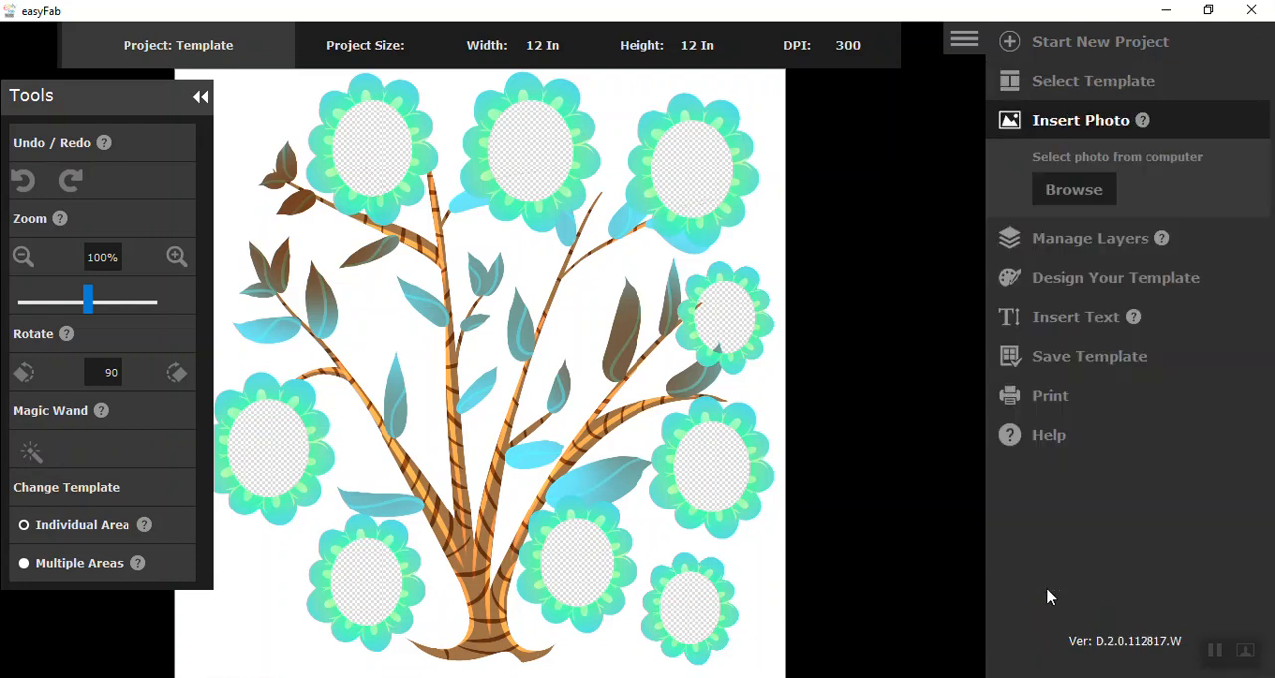
{"action": "left_click", "coordinate": [1075, 190]}
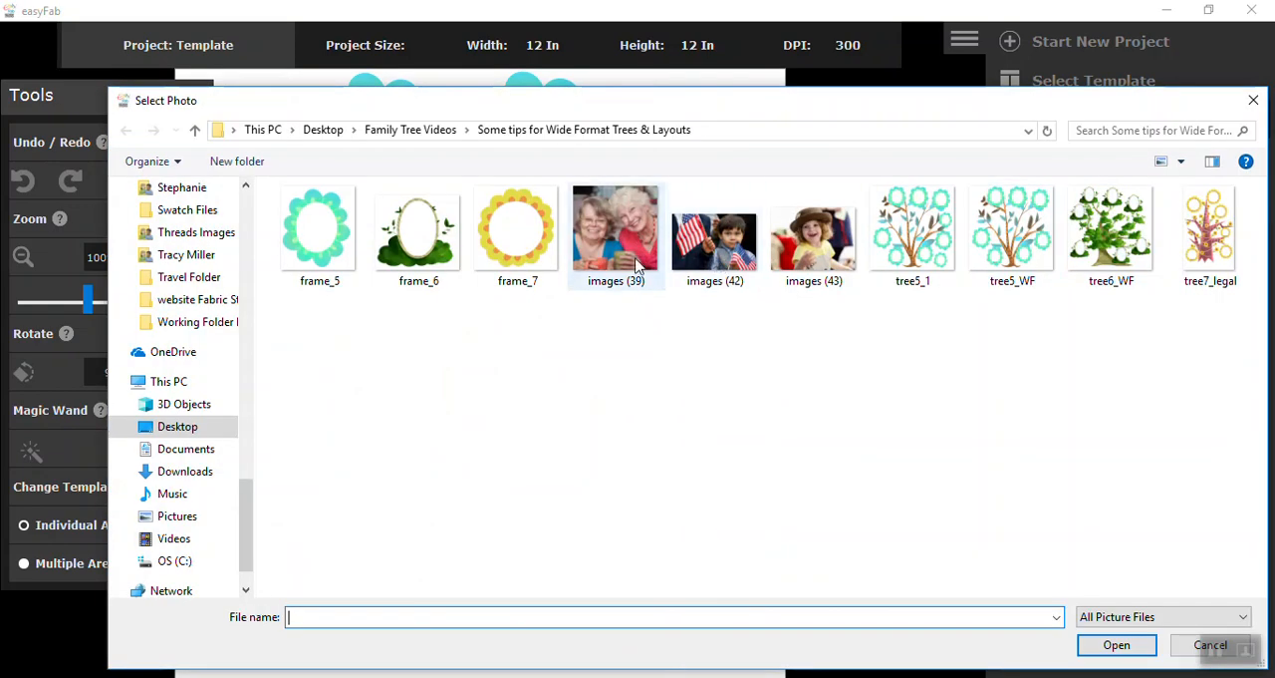
{"action": "left_click", "coordinate": [625, 247]}
{"action": "left_click", "coordinate": [1130, 645]}
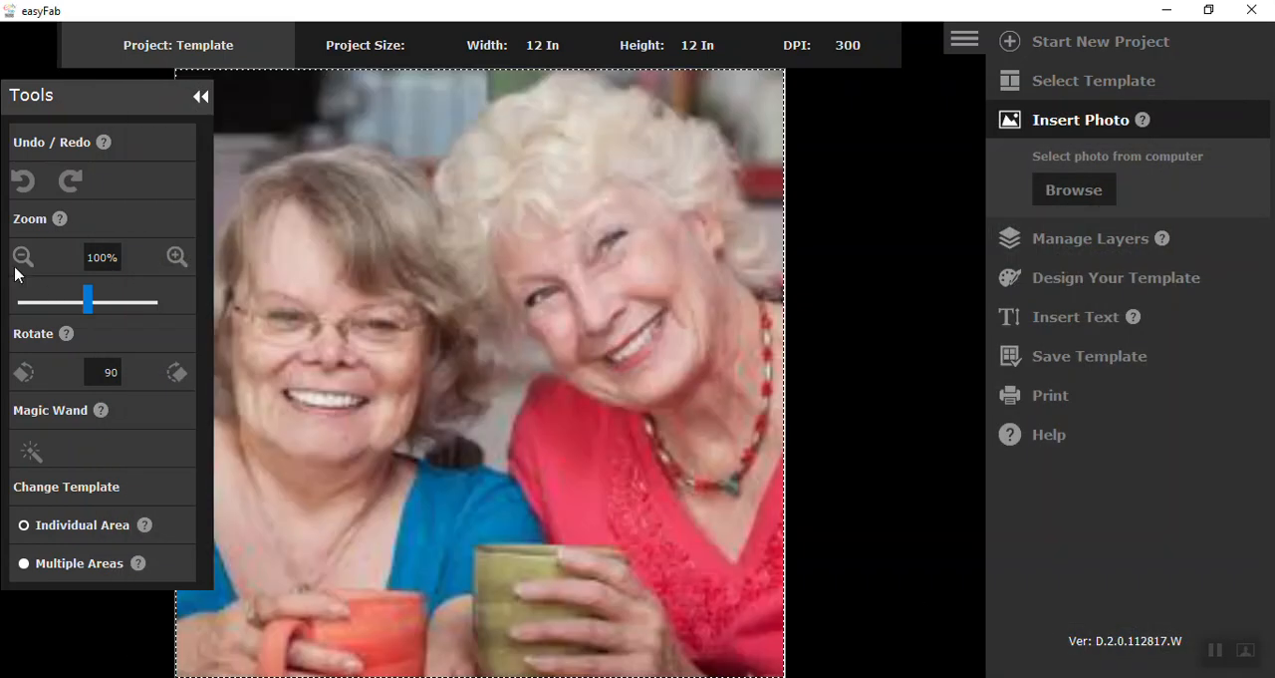
Step: Scale the inserted photo down to 20% and place it over the top-middle flower frame
{"action": "left_click", "coordinate": [22, 259]}
{"action": "left_click", "coordinate": [22, 259]}
{"action": "left_click", "coordinate": [22, 259]}
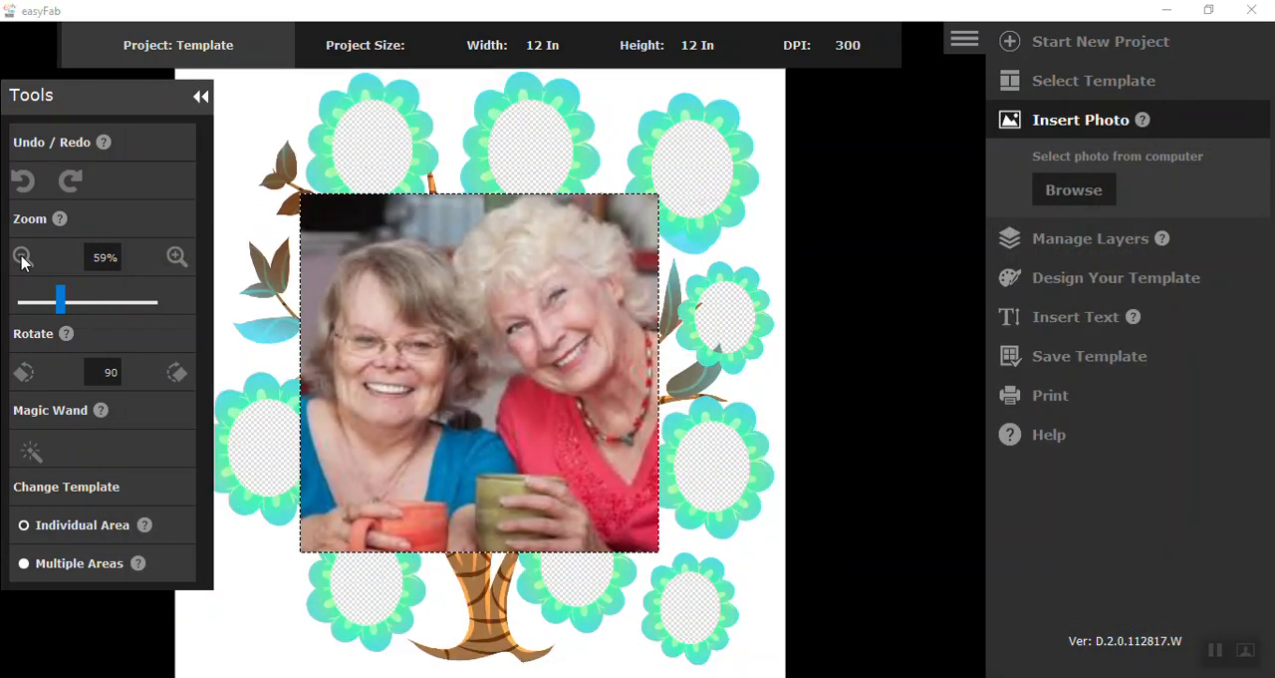
{"action": "left_click", "coordinate": [22, 259]}
{"action": "left_click", "coordinate": [22, 257]}
{"action": "left_click", "coordinate": [22, 257]}
{"action": "left_click", "coordinate": [22, 257]}
{"action": "left_click", "coordinate": [22, 257]}
{"action": "left_click_drag", "start_coordinate": [499, 390], "coordinate": [548, 179]}
{"action": "scroll", "coordinate": [548, 179], "scroll_direction": "down", "scroll_amount": 1}
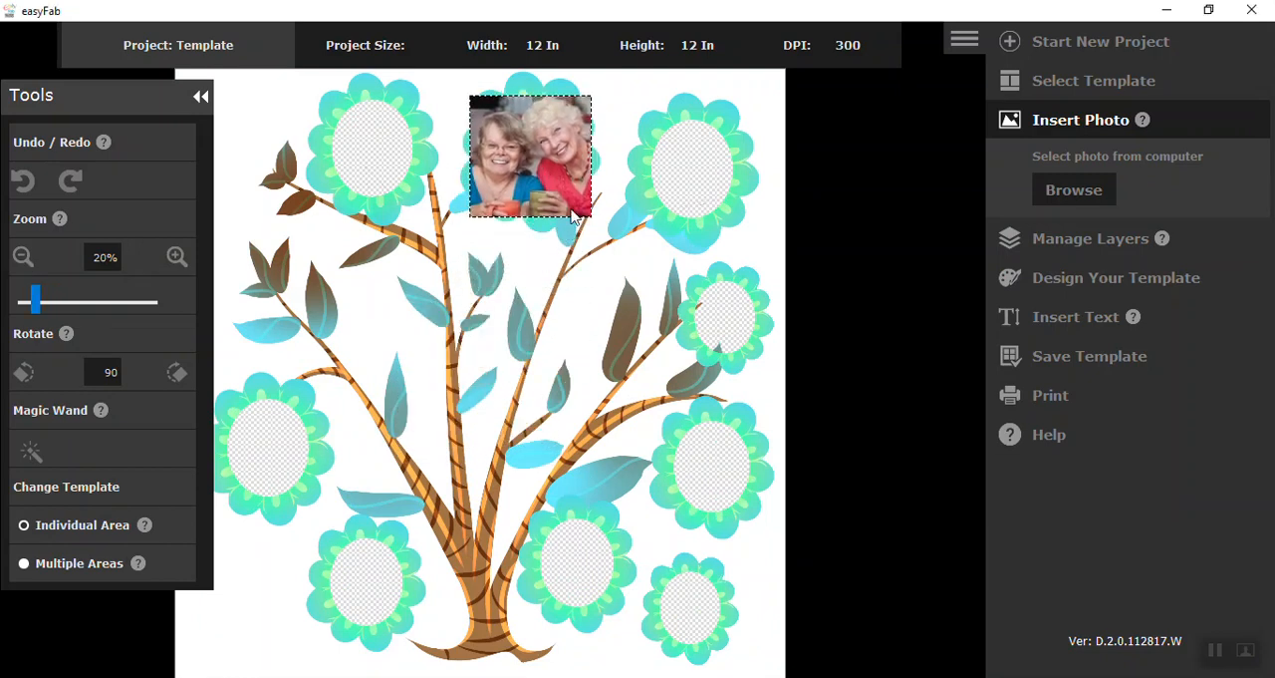
Step: Move the images (39) layer behind the template and fit the photo inside the top-middle frame at 17% scale
{"action": "left_click", "coordinate": [1066, 239]}
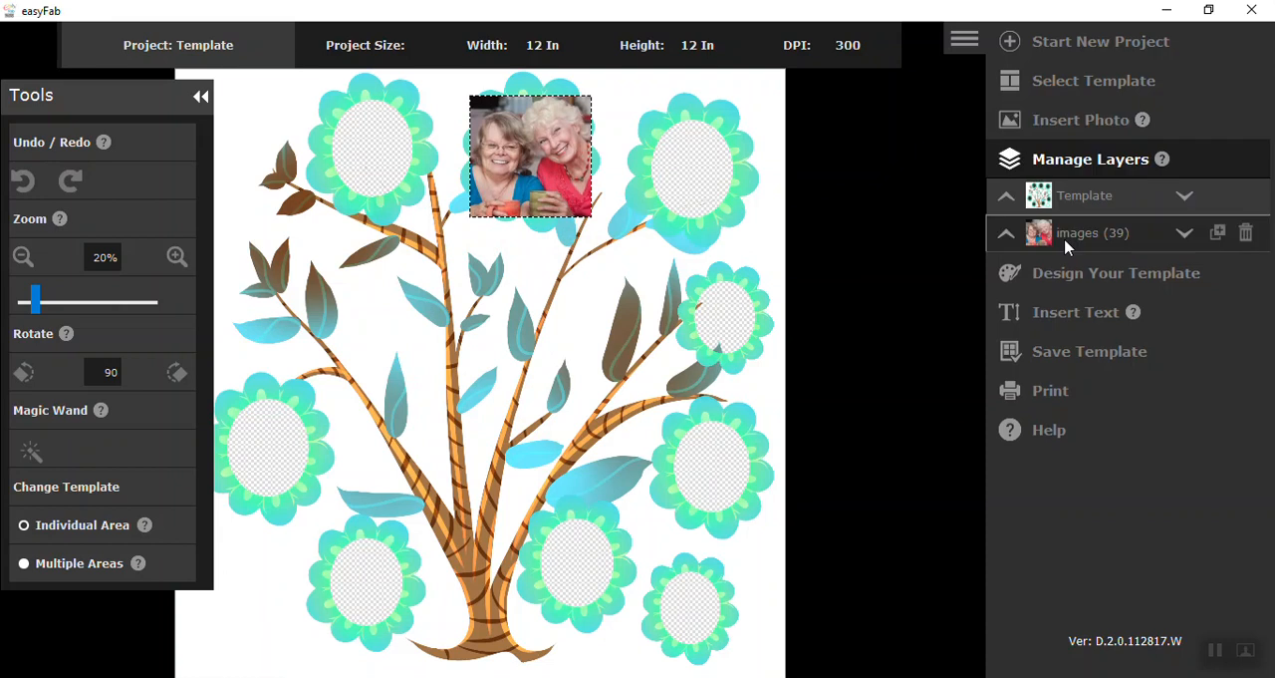
{"action": "left_click", "coordinate": [1006, 233]}
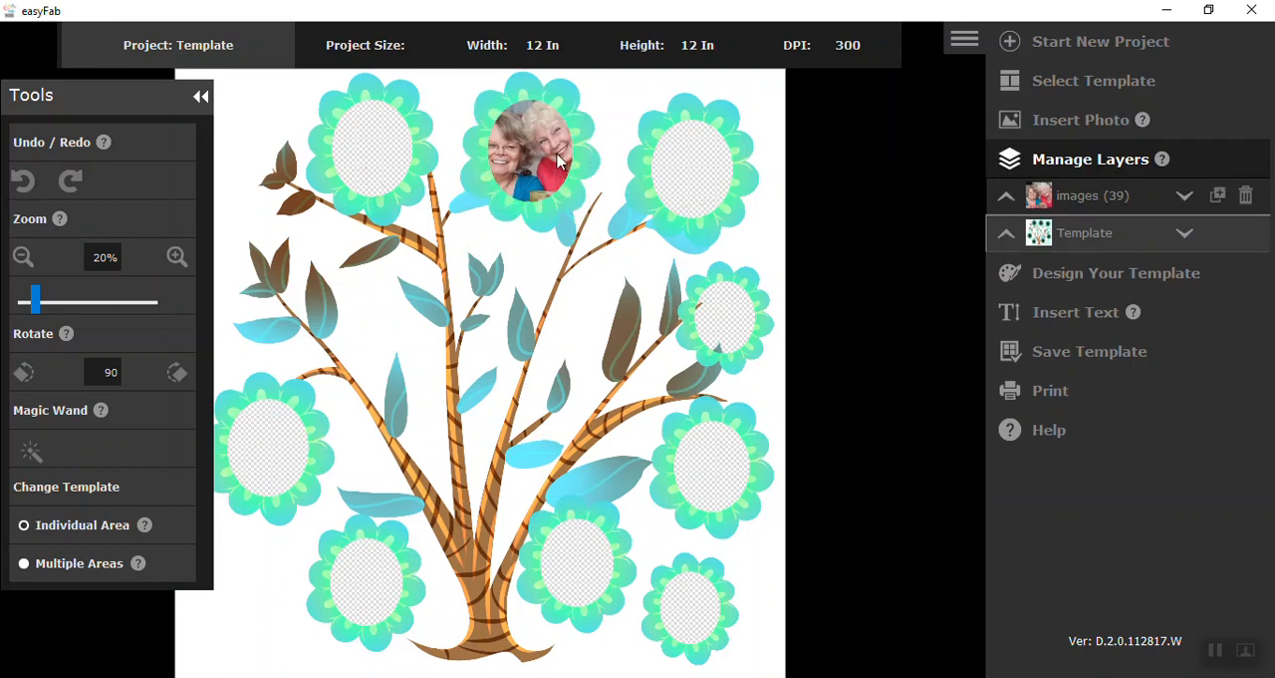
{"action": "left_click_drag", "start_coordinate": [554, 154], "coordinate": [543, 152]}
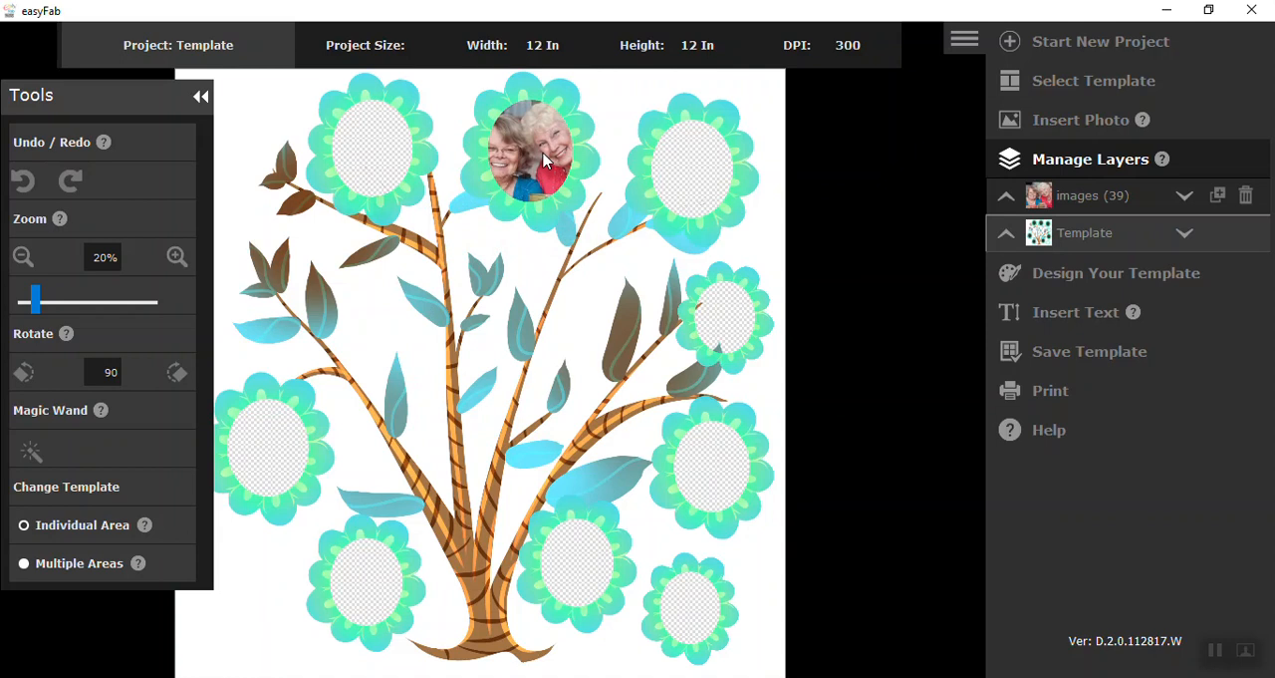
{"action": "left_click", "coordinate": [23, 257]}
{"action": "scroll", "coordinate": [544, 138], "scroll_direction": "down", "scroll_amount": 2}
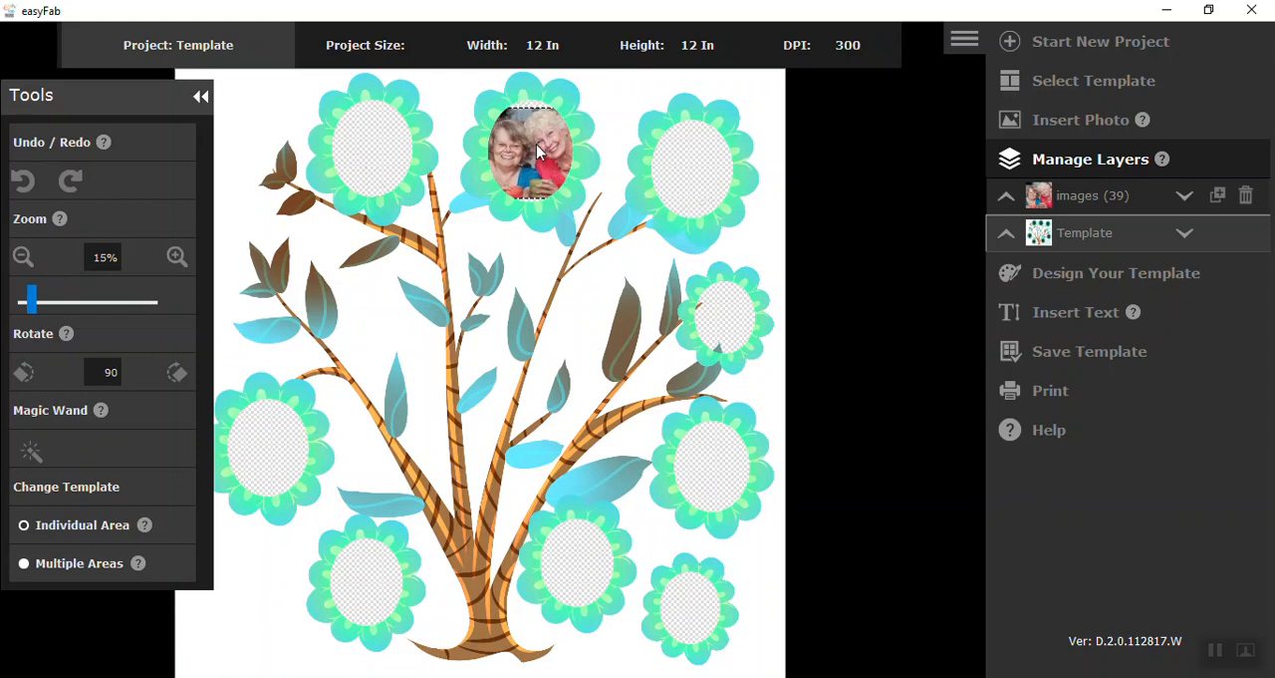
{"action": "left_click", "coordinate": [176, 257]}
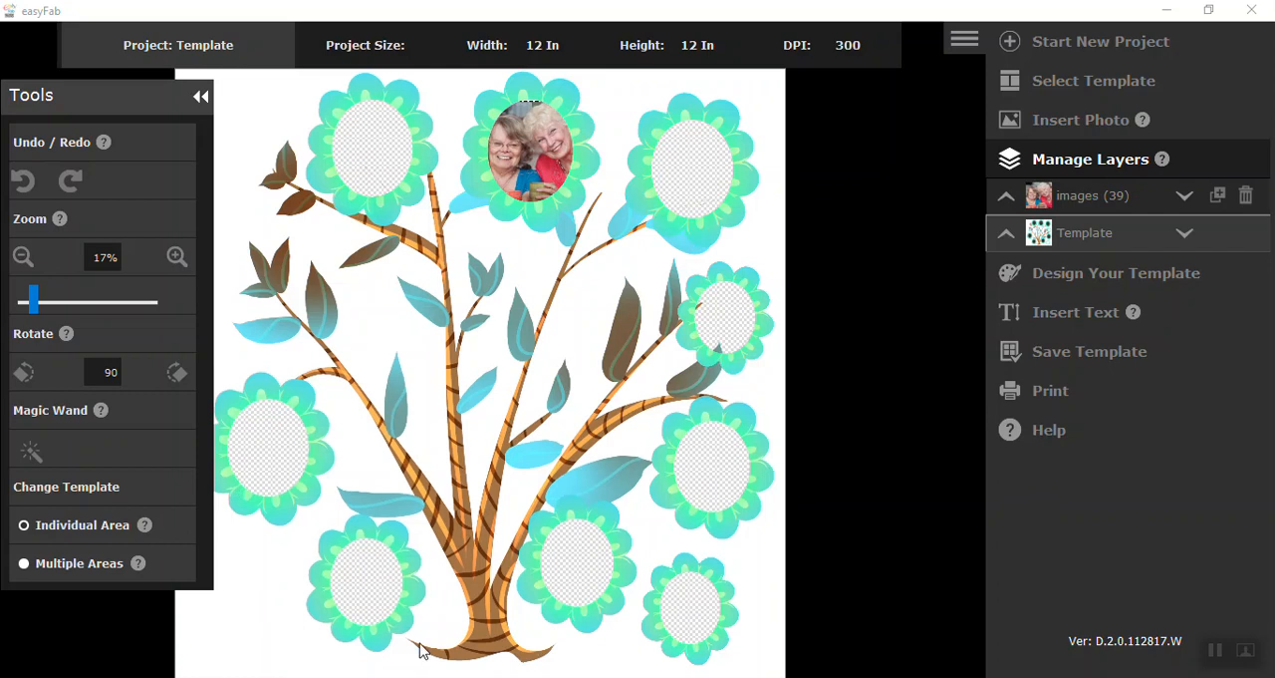